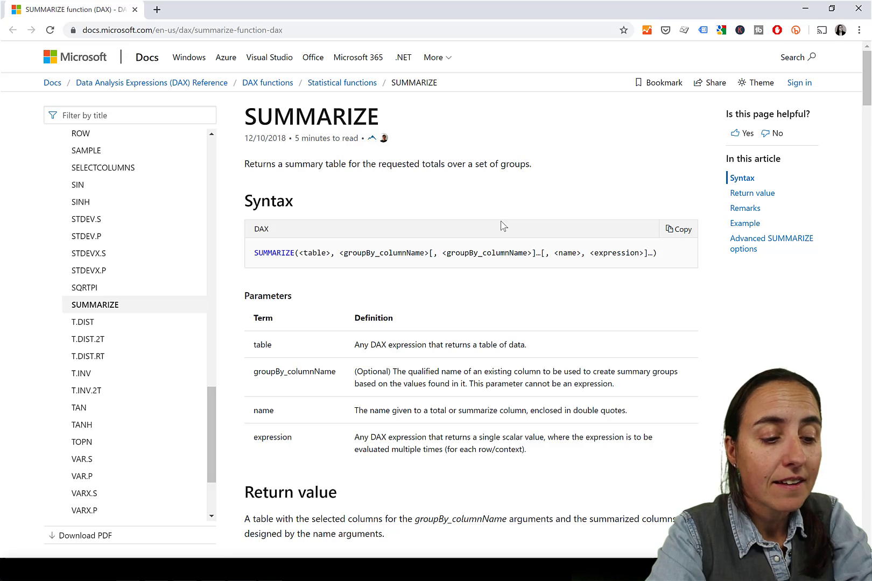
Scroll the SUMMARIZE docs past the ROLLUP examples to the 'SUMMARIZE with ISSUBTOTAL' section.
scroll(399, 410, down, 9)
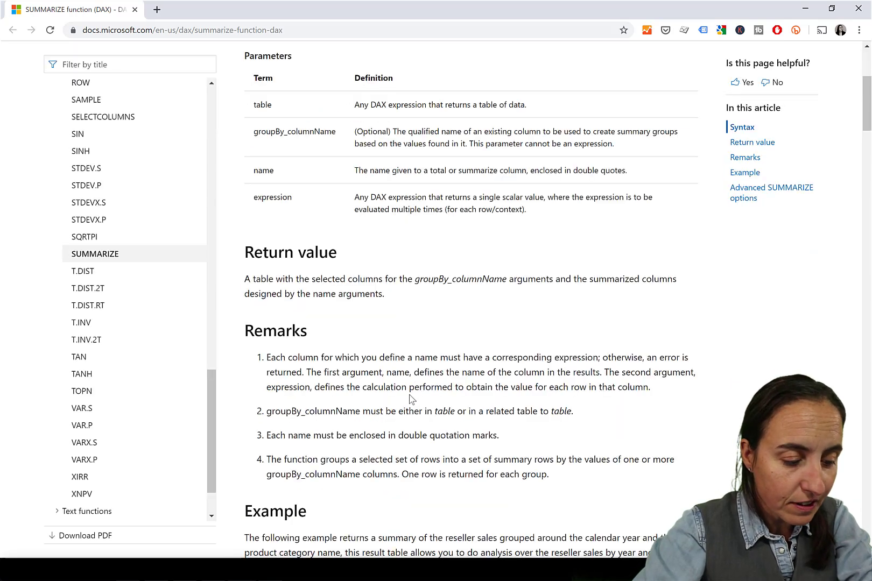
scroll(418, 383, down, 12)
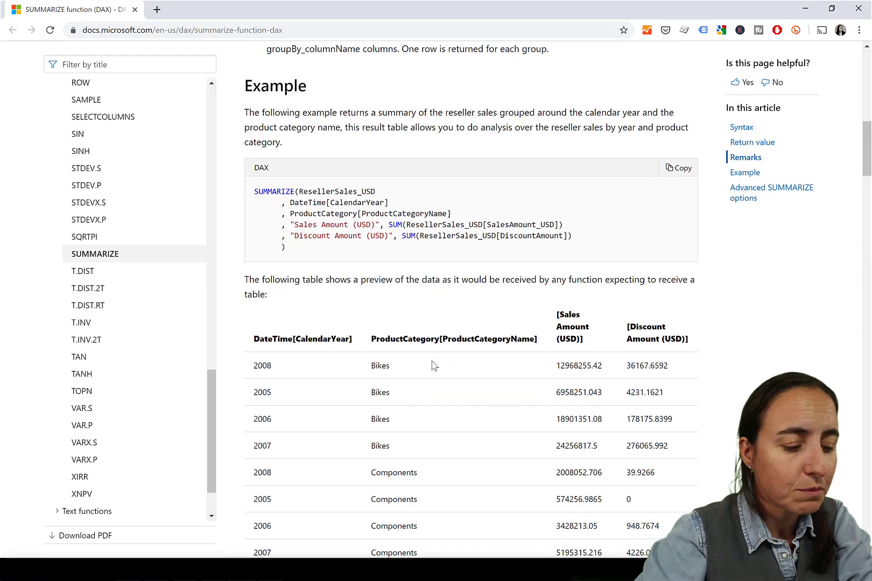
scroll(434, 364, down, 1)
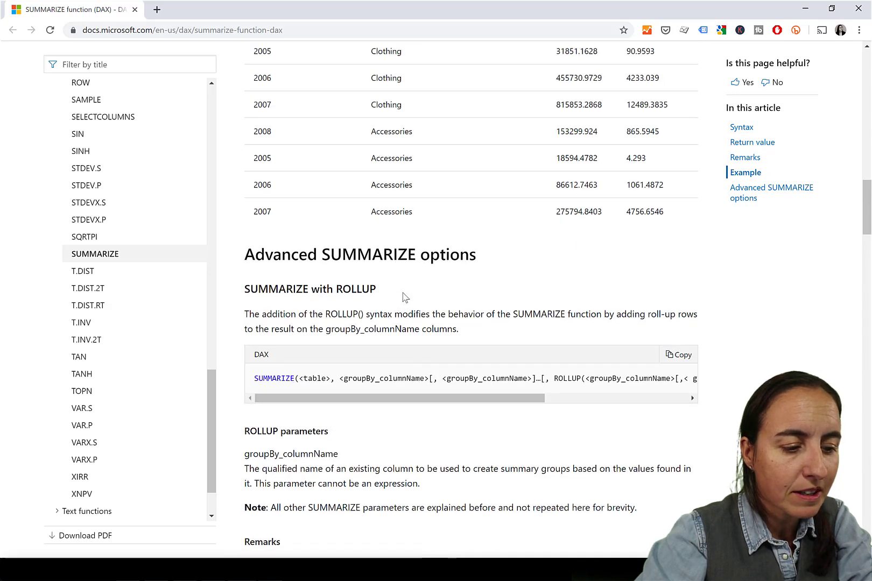
drag(377, 291, 350, 293)
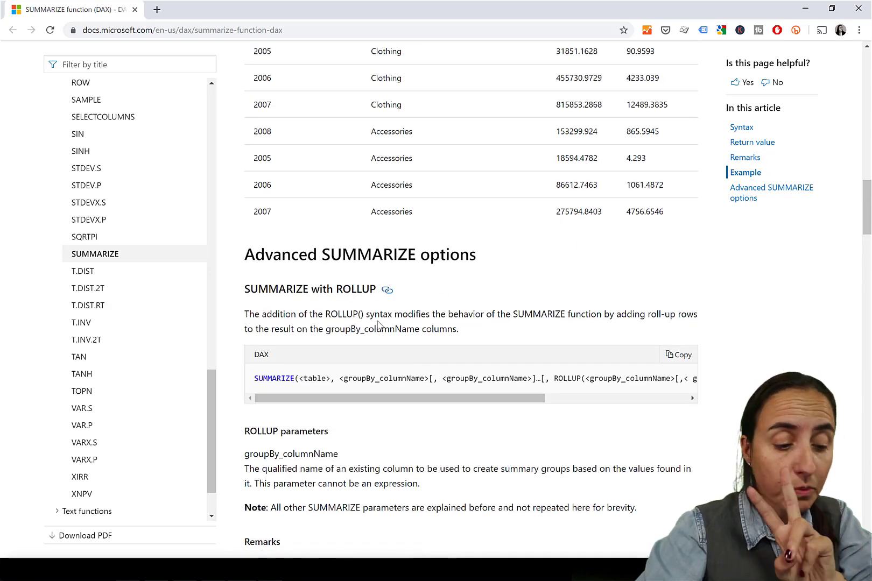
scroll(384, 320, down, 8)
scroll(384, 321, down, 18)
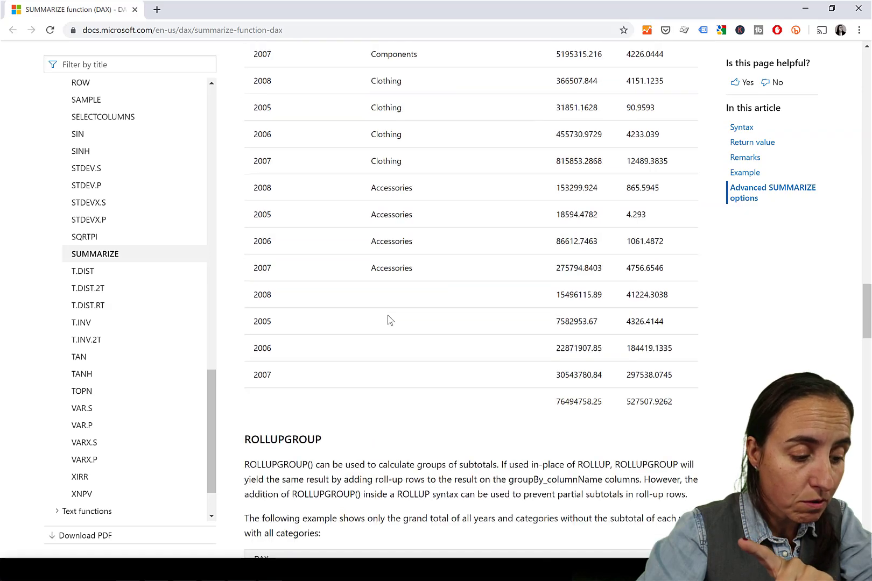
scroll(390, 318, up, 2)
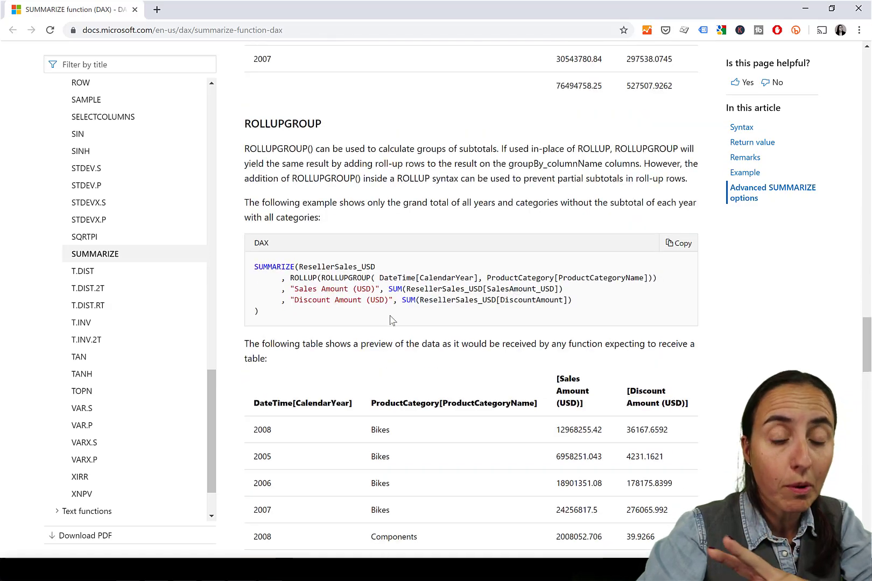
scroll(391, 318, down, 13)
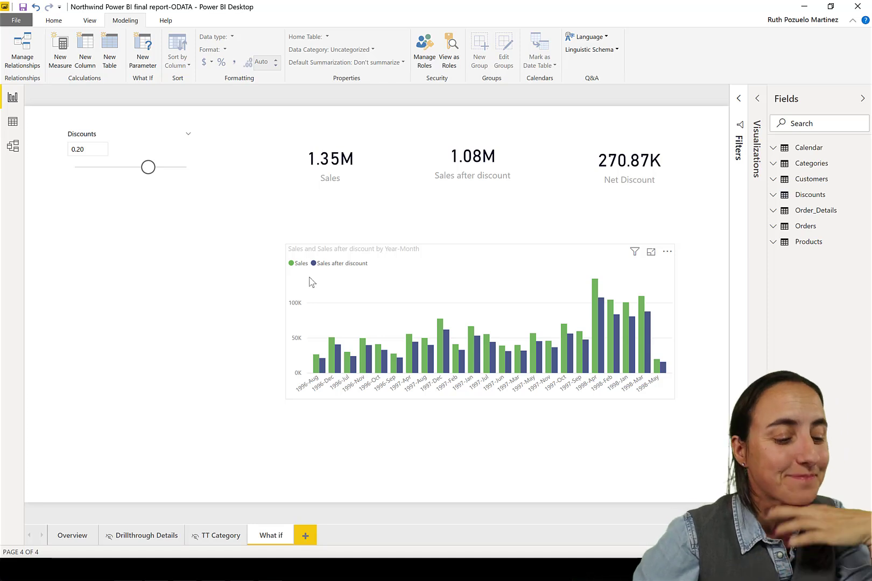
Add a blank Page 1 to the report, then delete it so What if stays last.
click(305, 536)
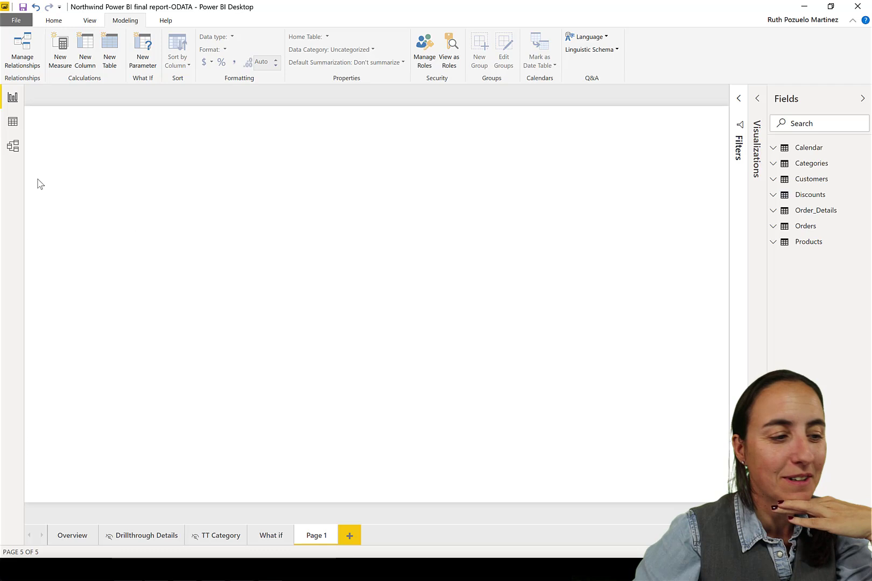
click(333, 534)
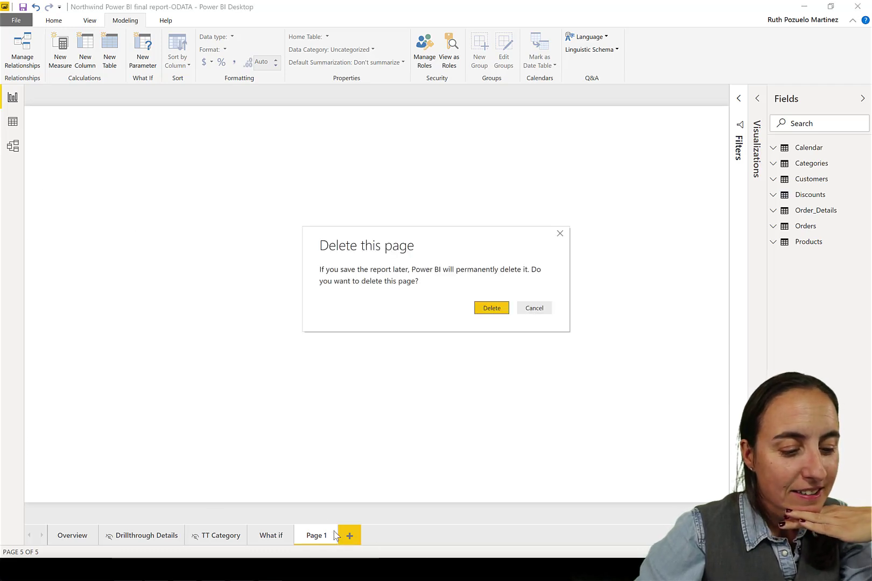
click(492, 310)
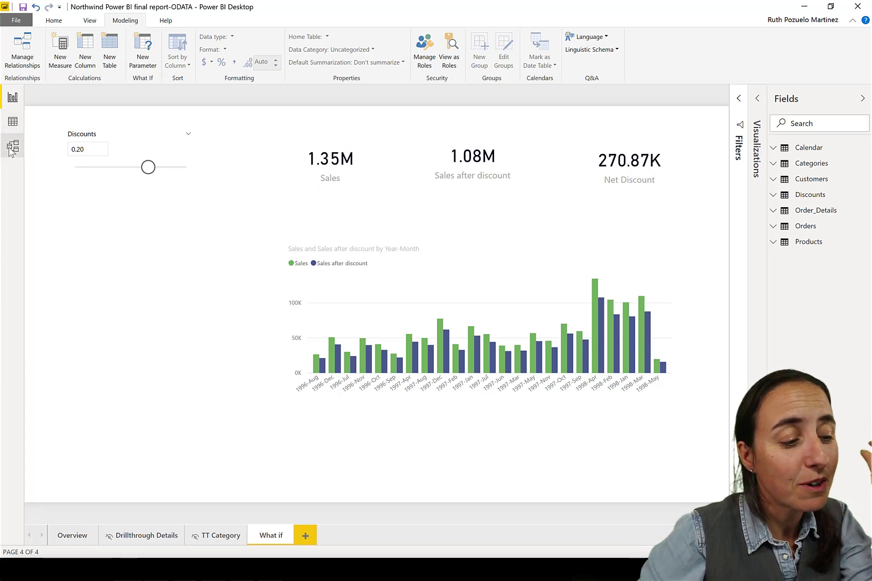
From Data view, start a new calculated table via Modeling > New Table (alt+M, T).
click(12, 146)
click(13, 121)
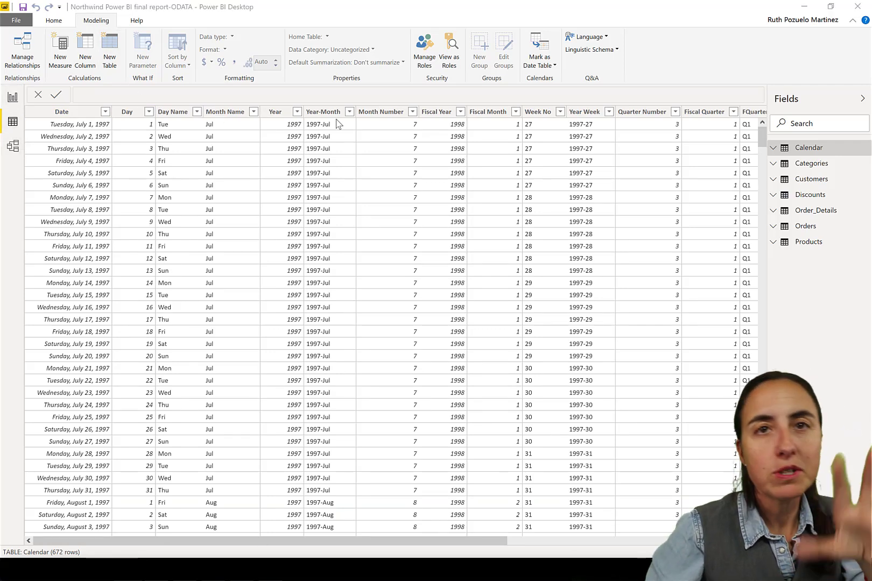
key(alt+m)
key(t)
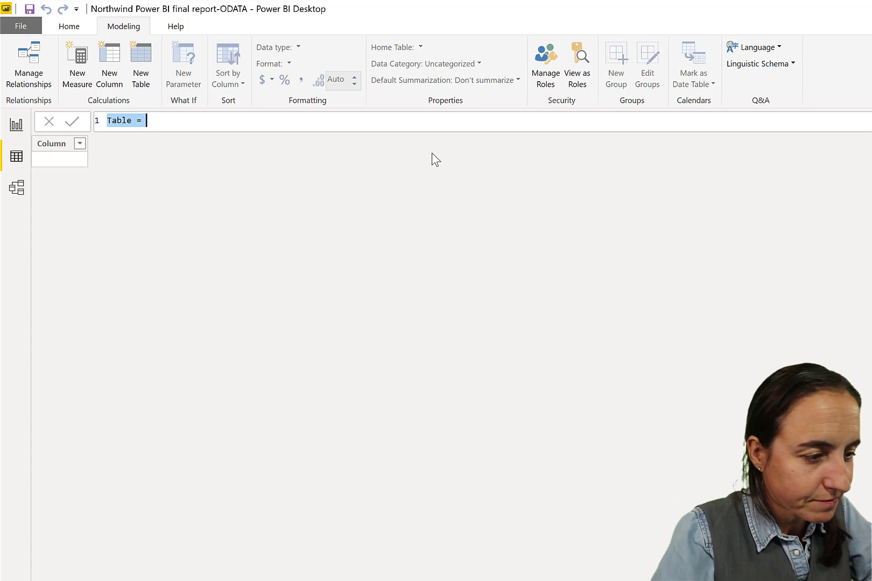
Name the table 'sales by year' and begin SUMMARIZE over Order_Details.
text(sales by year)
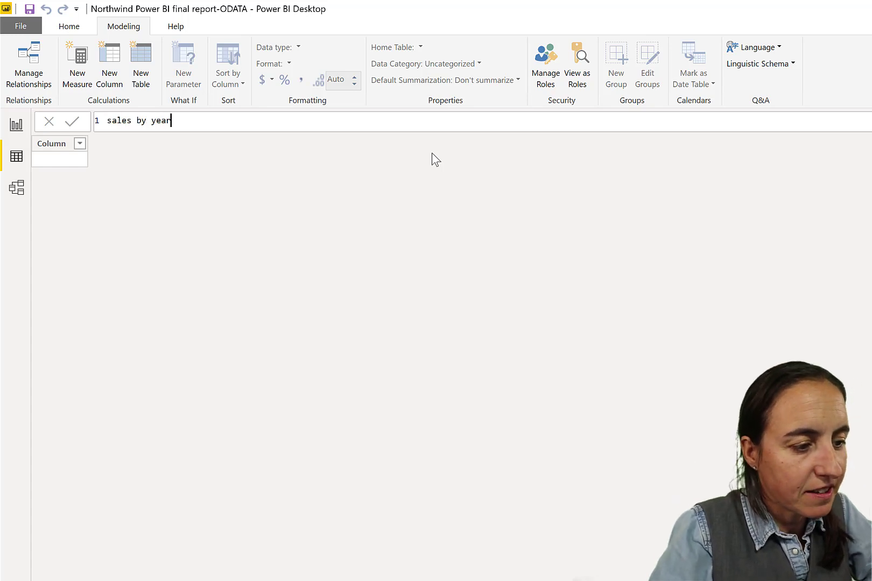
text( =)
key(shift+Return)
text(su)
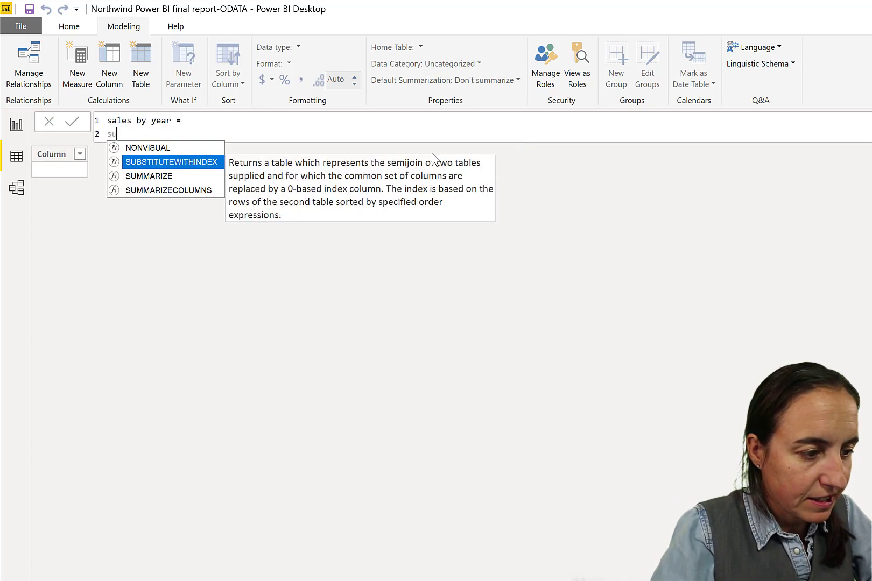
text(mm)
key(Tab)
key(shift+Return)
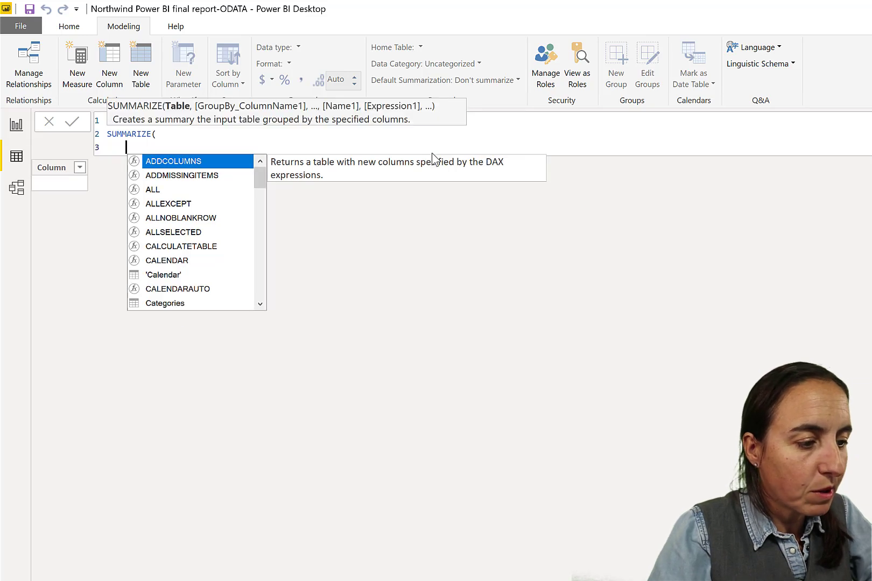
text(r)
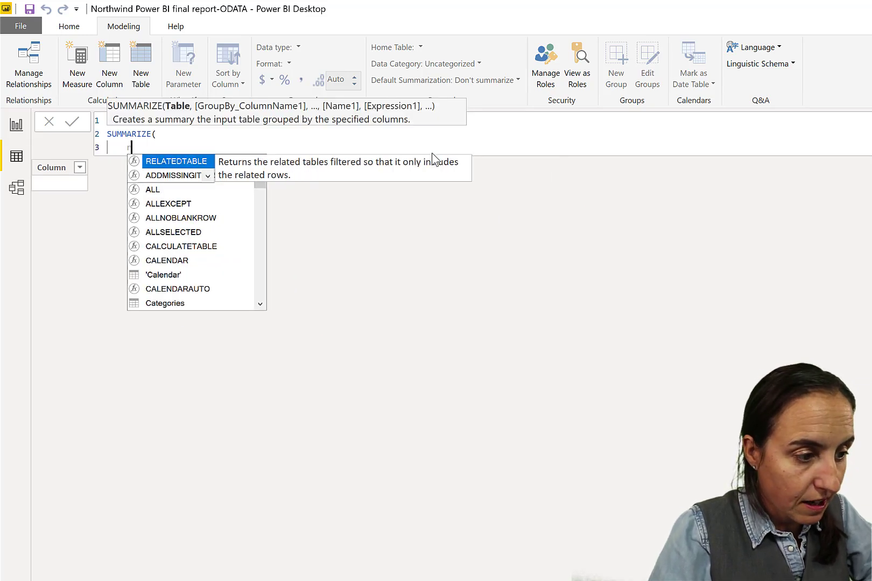
text(o)
key(BackSpace)
key(BackSpace)
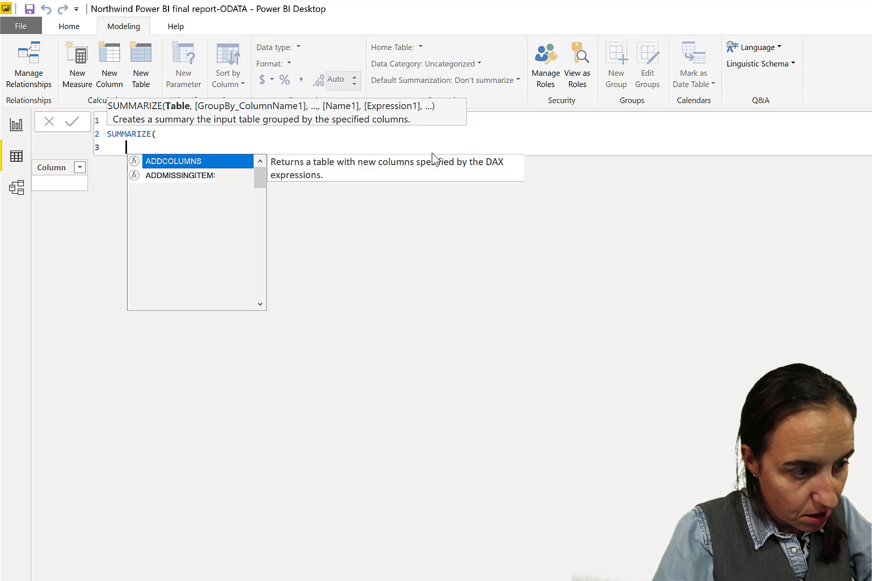
text(order_)
key(Tab)
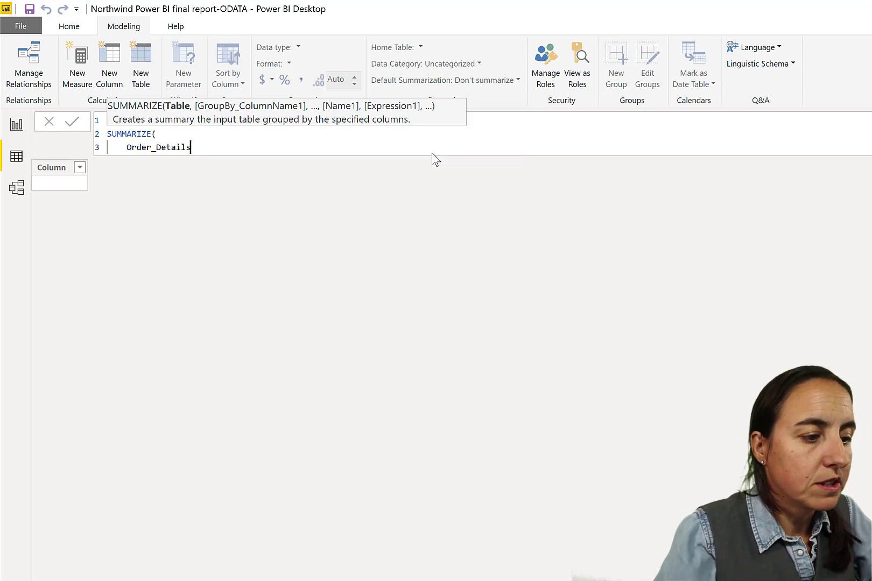
Group by 'Calendar'[Year] and add a "Total sales" column from [Sales], closing the bracket.
text(,)
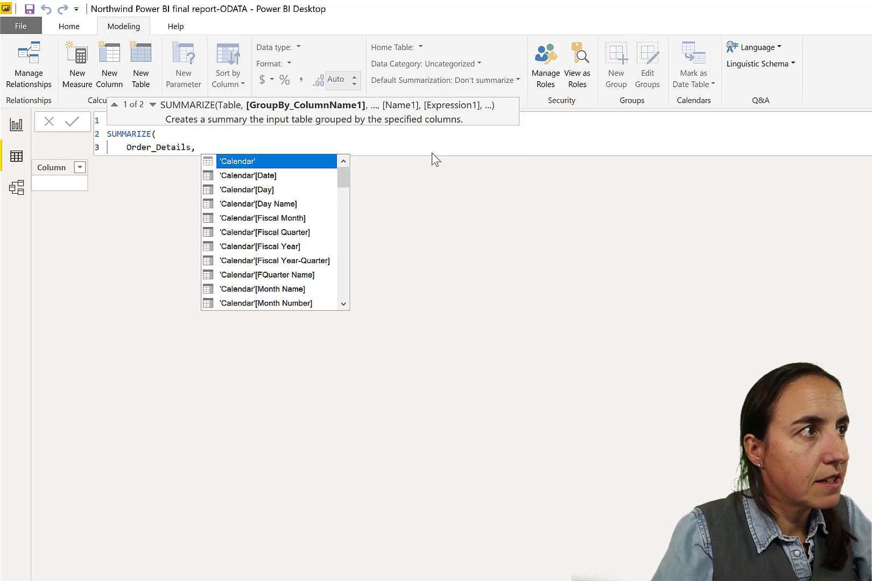
text( c)
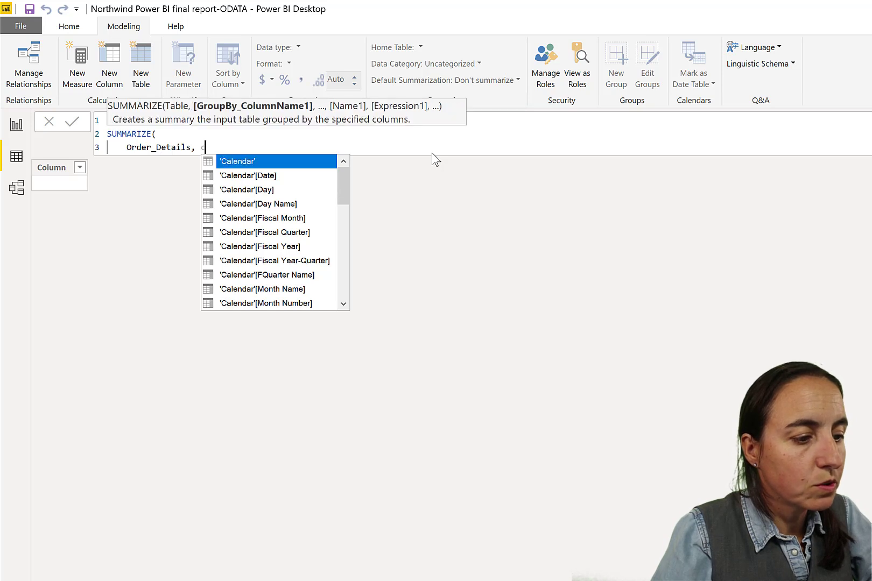
key(Down)
key(Down)
key(Down)
key(Down)
key(Down)
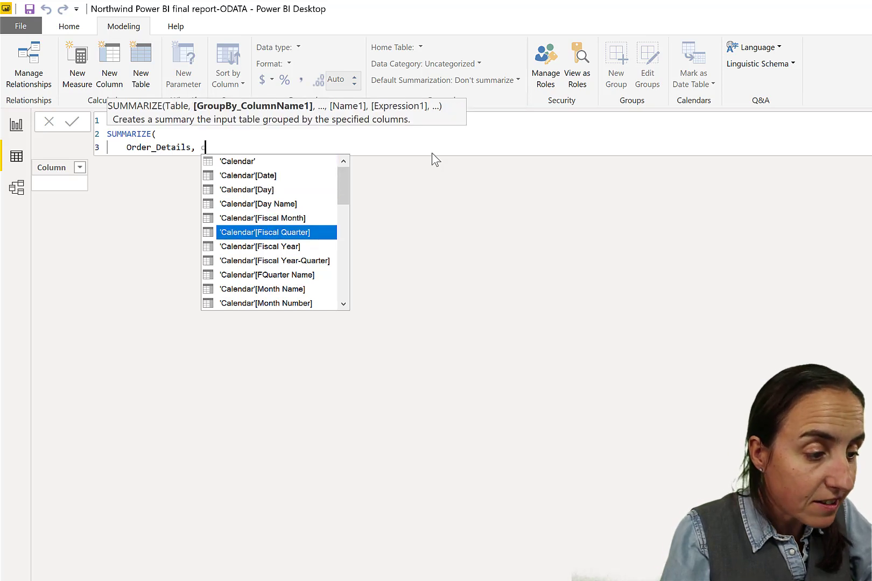
key(Down)
key(Down)
key(Down)
key(Down)
key(Down)
key(Down)
key(Down)
key(Down)
key(Down)
key(Down)
key(Down)
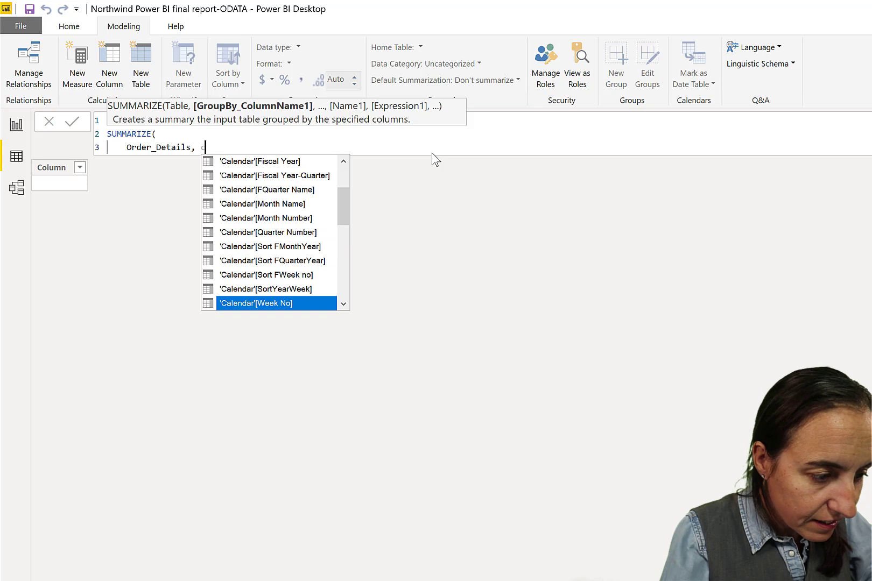
key(Down)
key(Down)
key(Up)
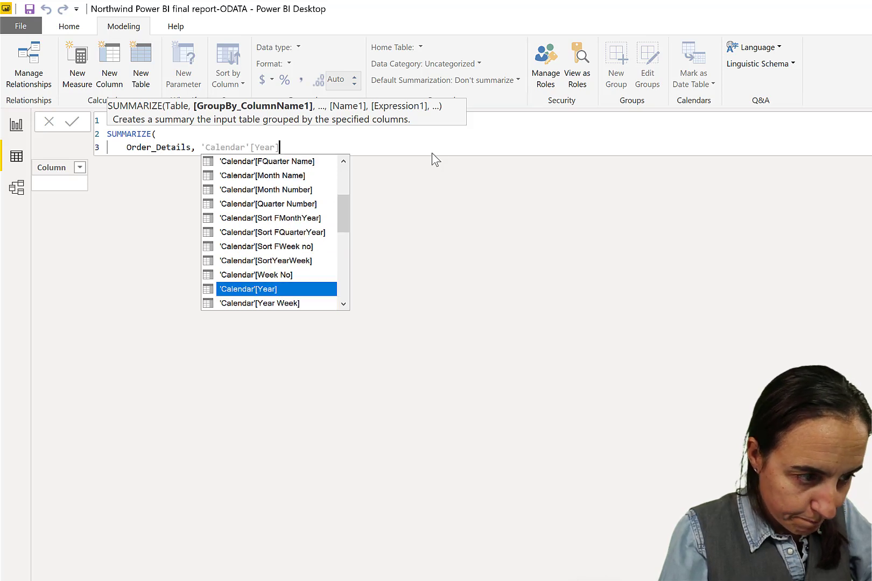
key(Tab)
text(, )
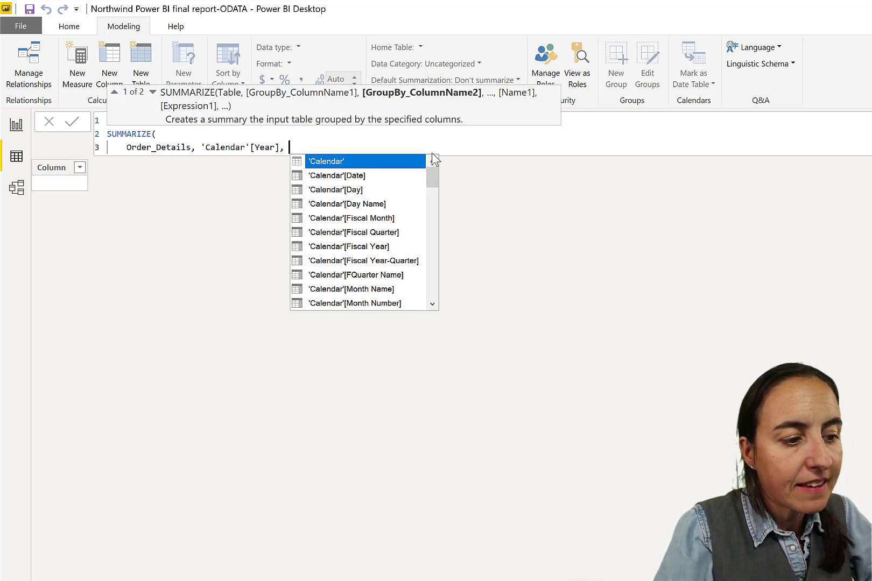
text("Tora)
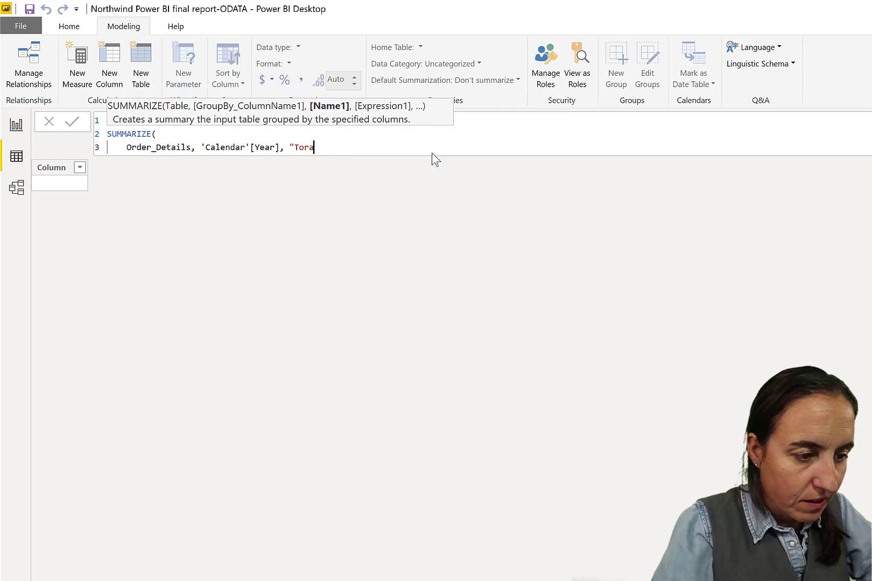
key(BackSpace)
key(BackSpace)
text(tal sales)
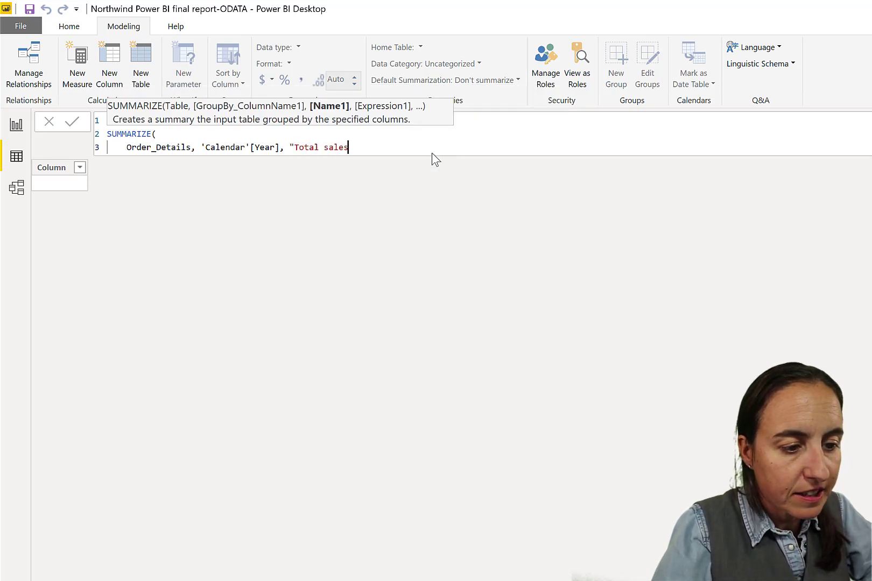
text(", [)
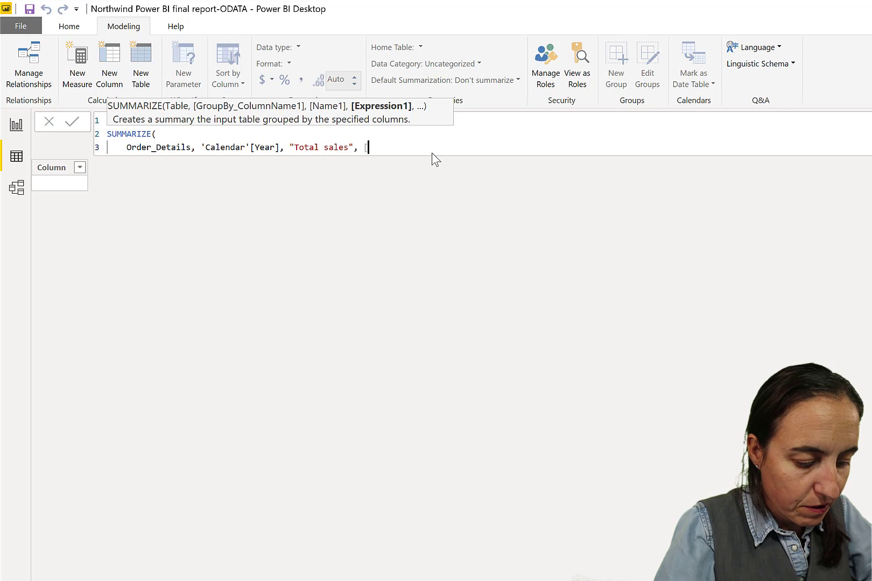
text(S)
key(Tab)
text())
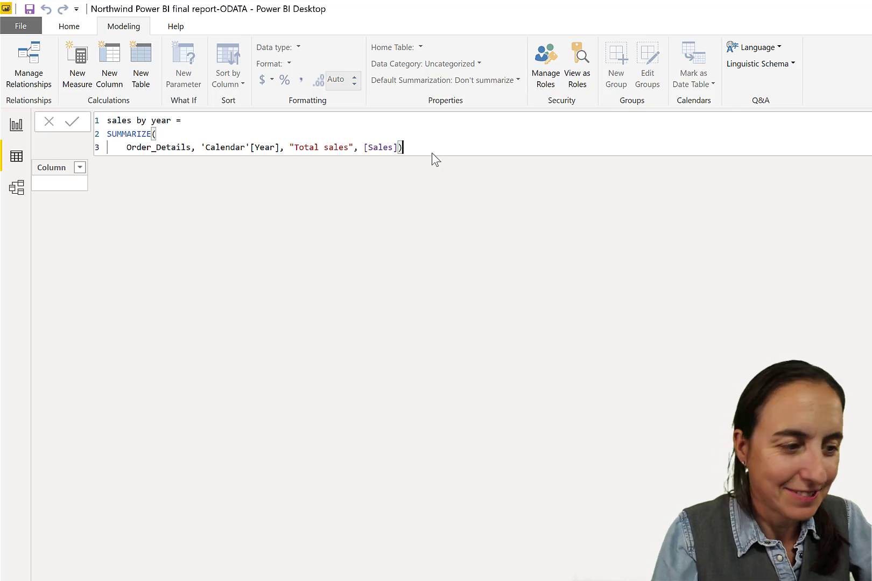
Commit the formula so the table lists Total sales for 1996, 1997 and 1998.
key(Return)
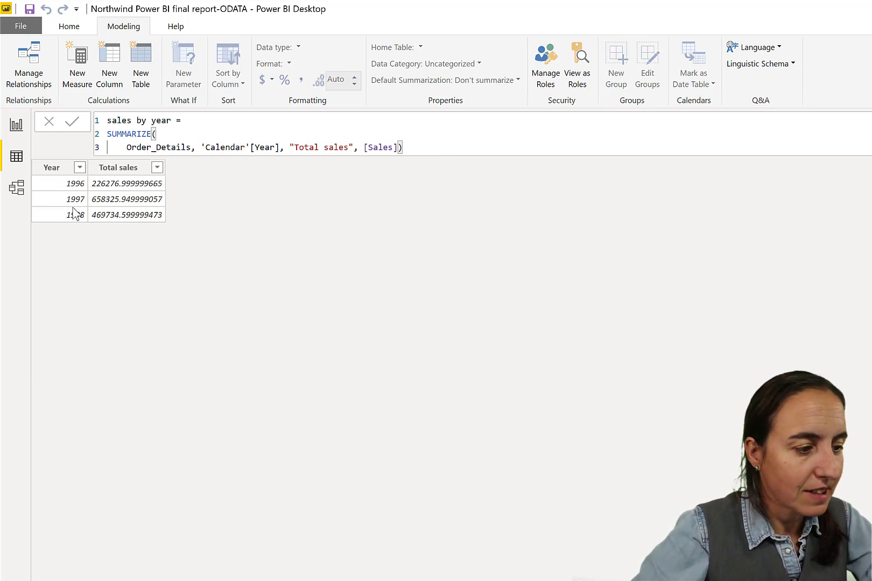
Wrap [Sales] in CONVERT with an integer type argument and close the bracket.
click(363, 148)
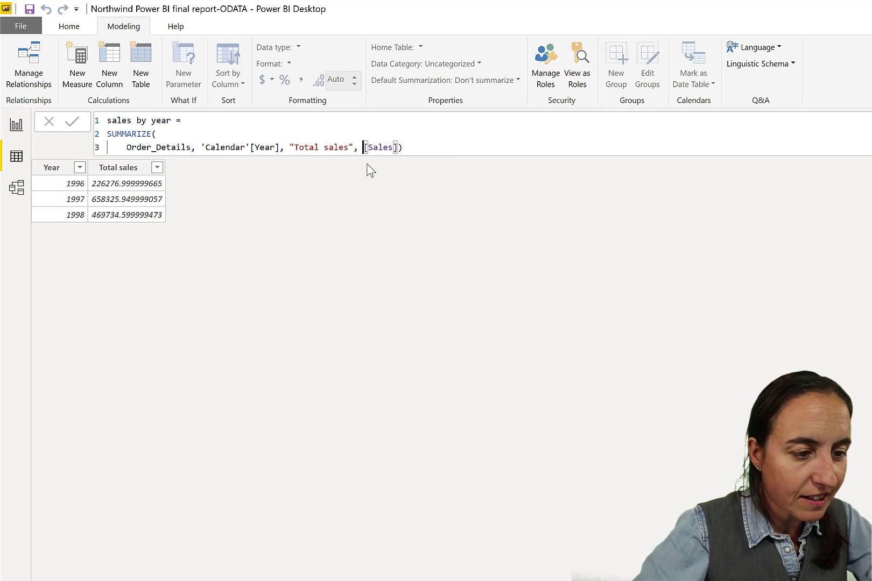
text(co)
text(nver)
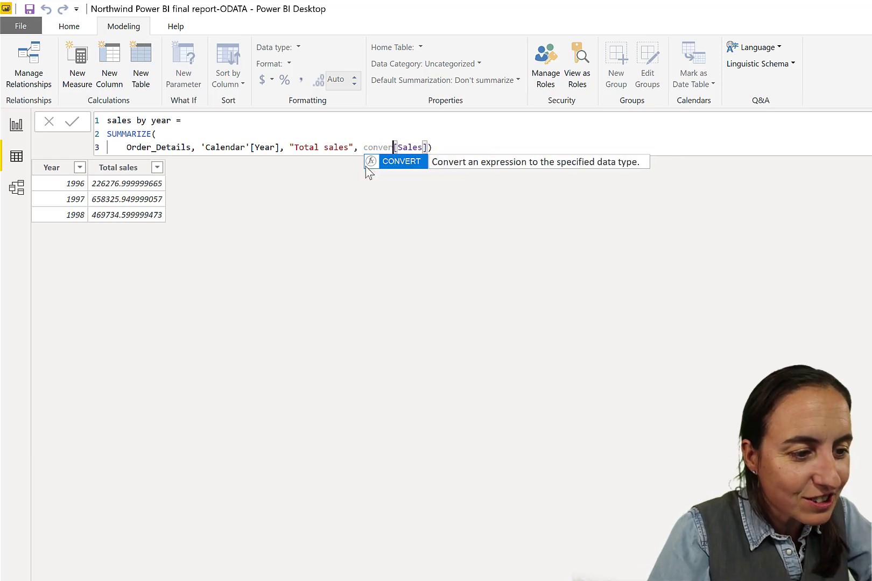
key(Tab)
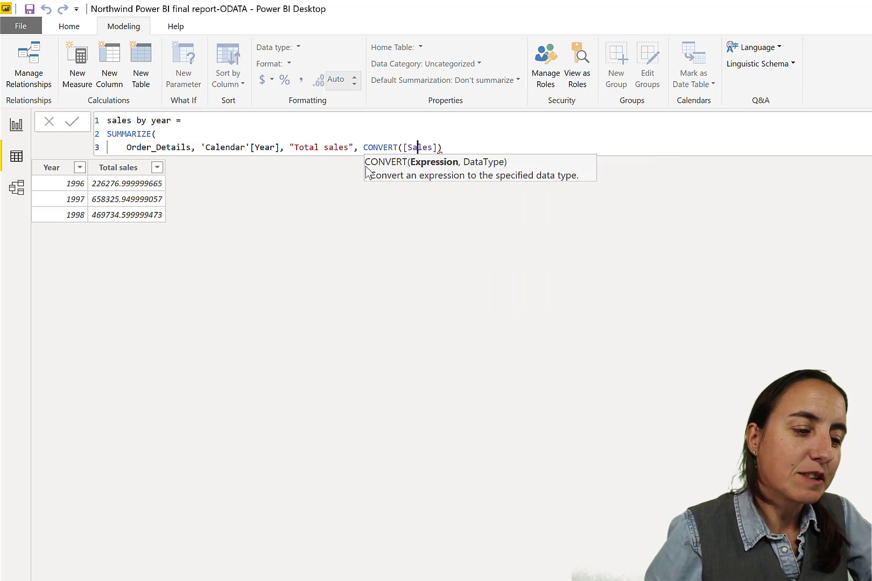
key(Right)
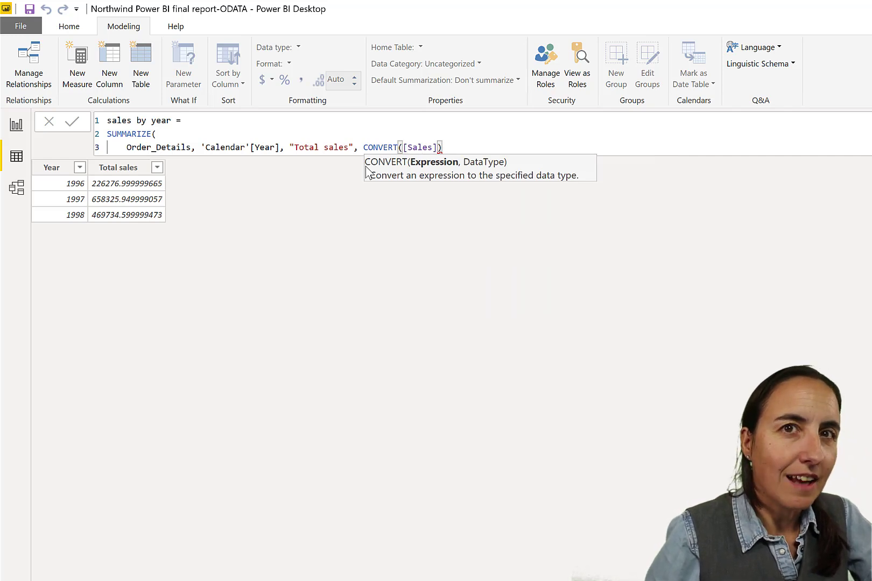
text(, )
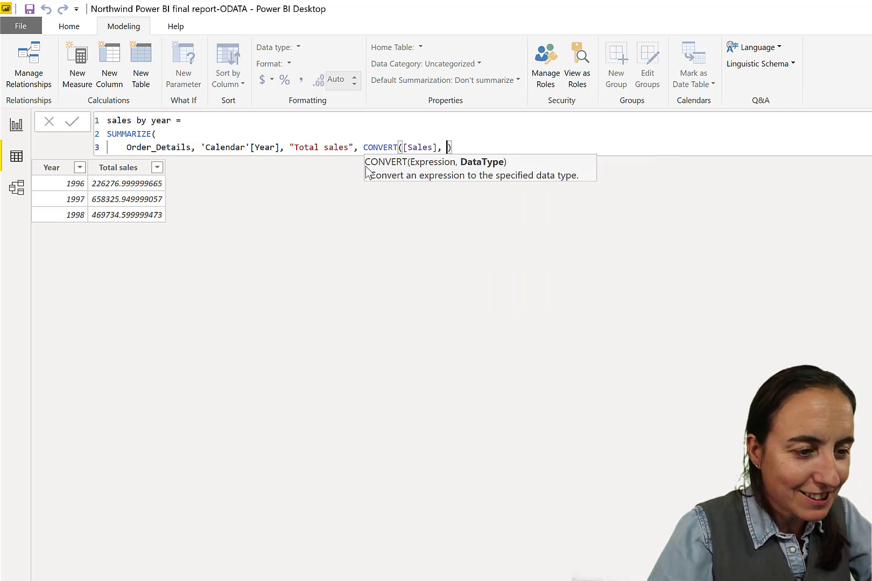
text(inter)
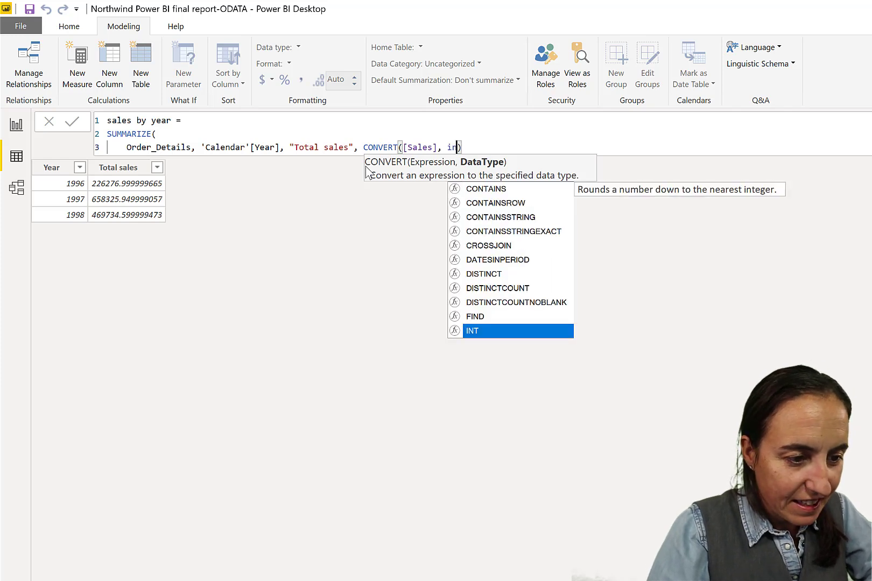
text(ger)
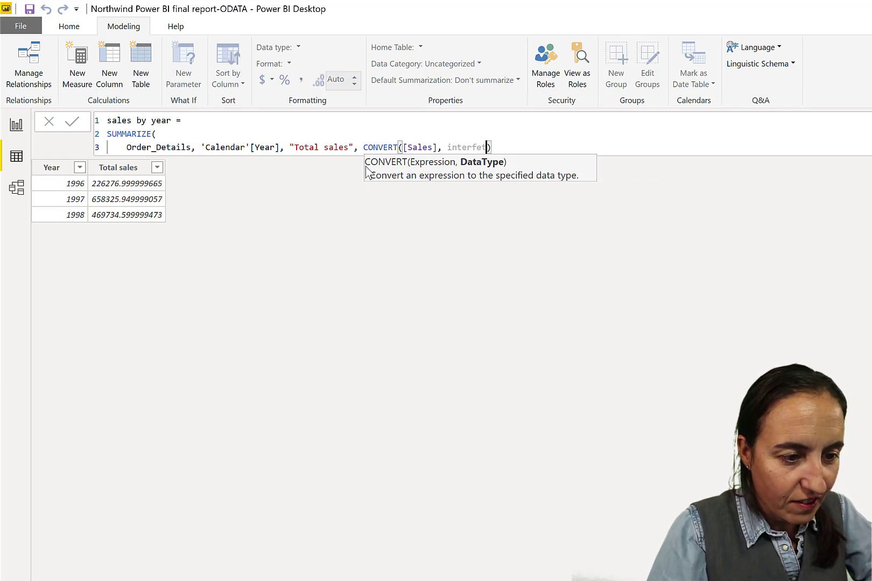
key(Right)
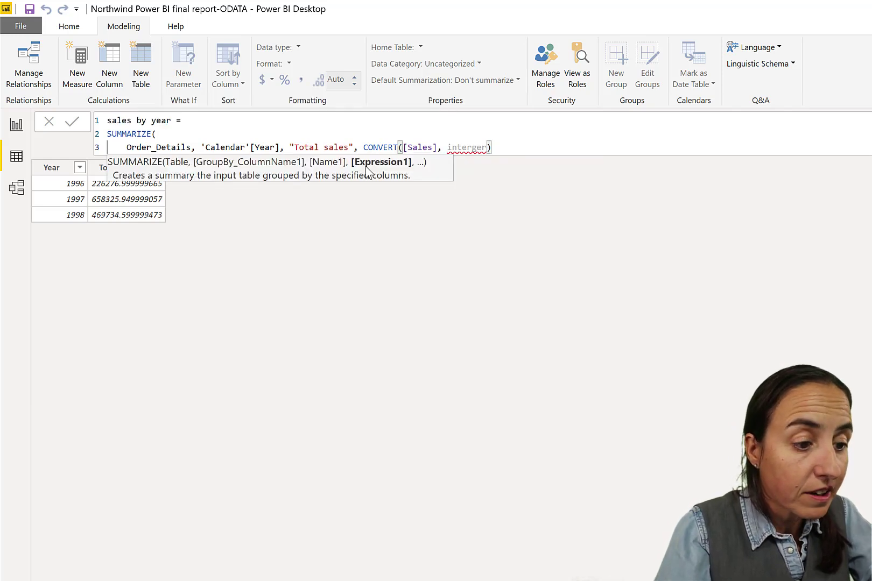
key(Return)
text())
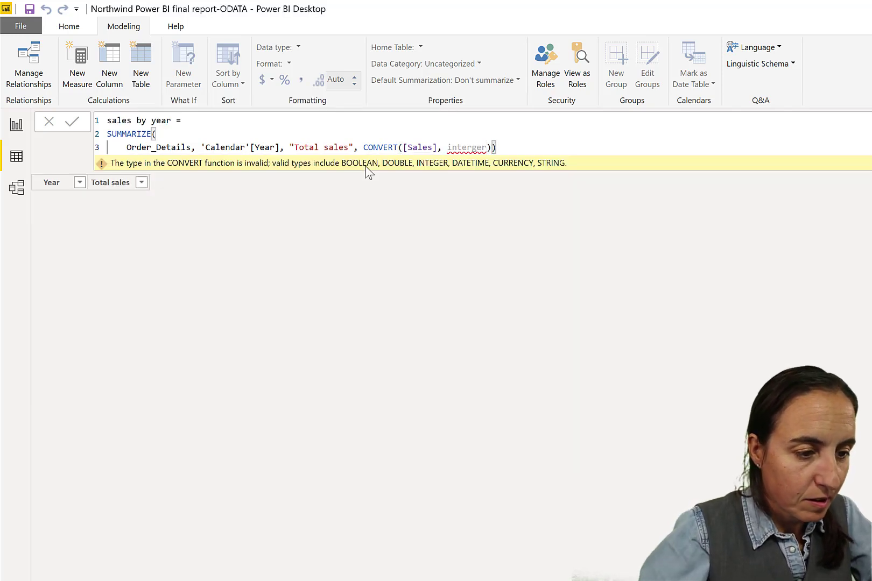
Correct the misspelled type to integer, giving whole-number totals 226277, 658326 and 469735.
double_click(477, 147)
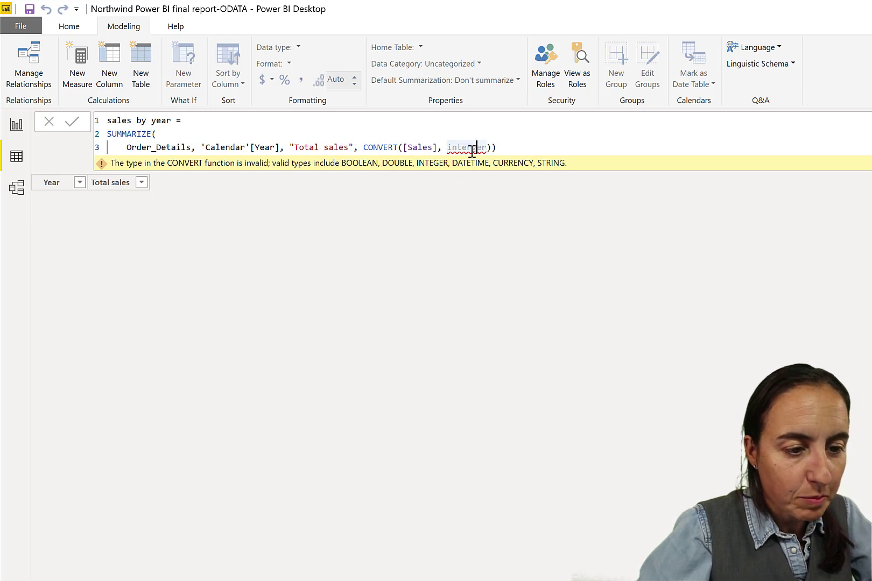
text(integer)
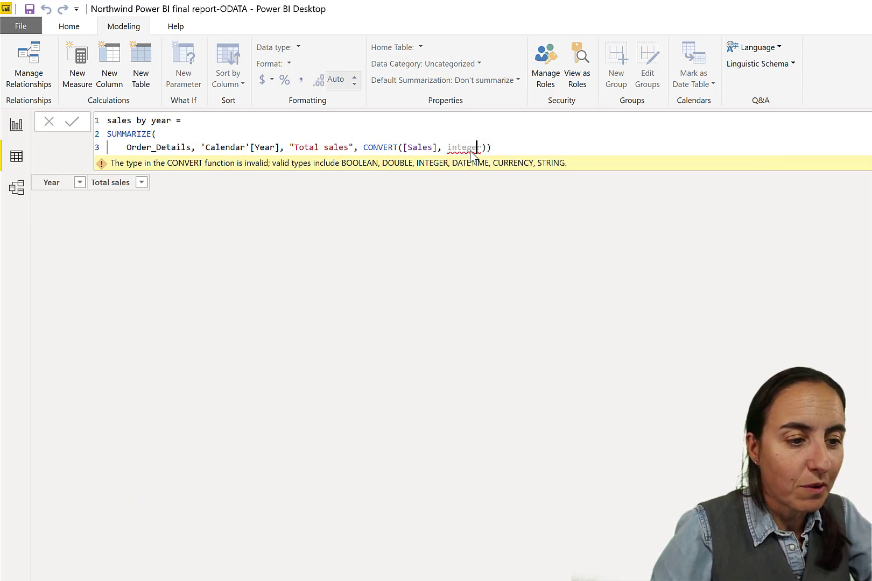
key(Right)
key(Right)
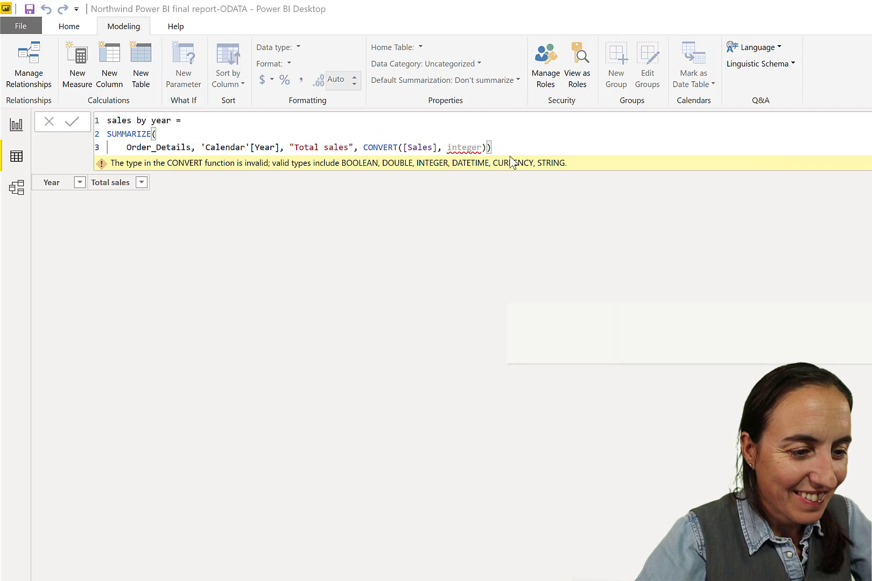
key(Return)
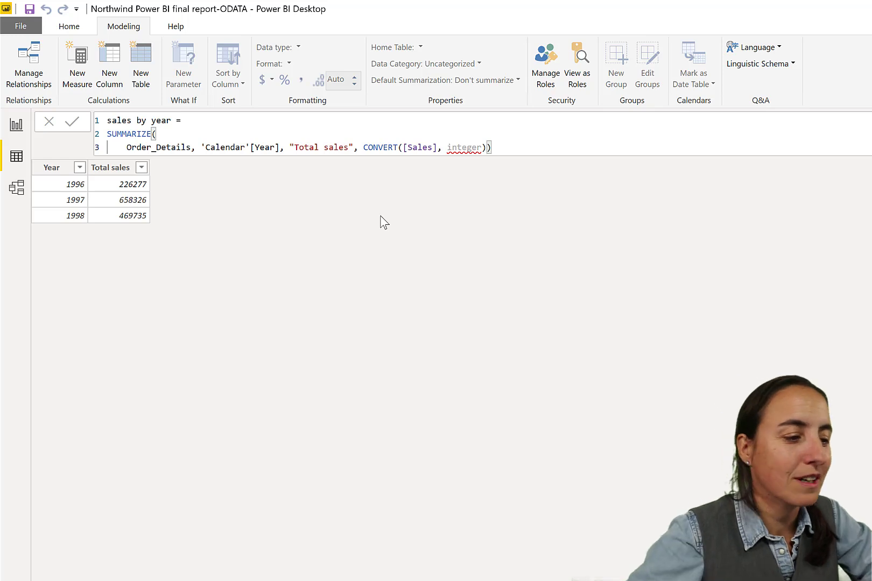
Wrap 'Calendar'[Year] in ROLLUP to add a 1354338 grand total row.
click(202, 148)
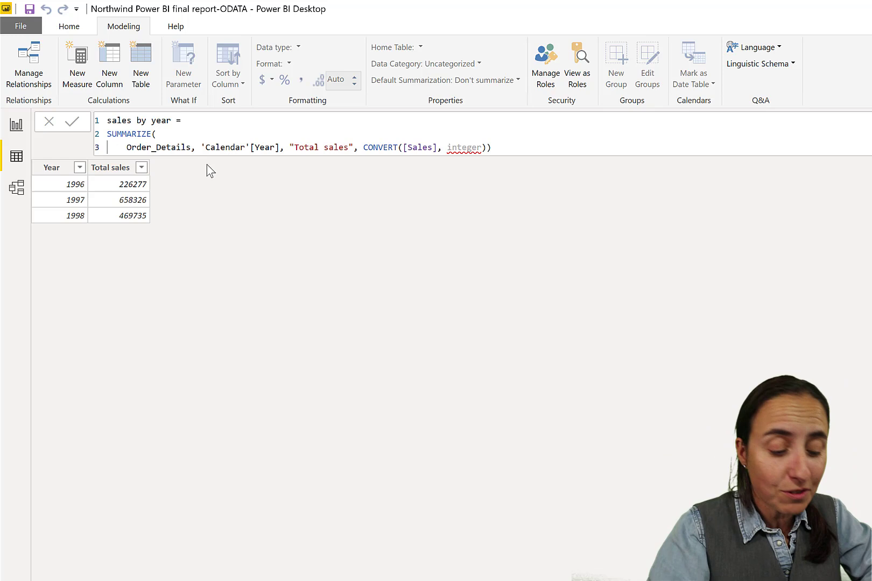
text(roll)
key(Tab)
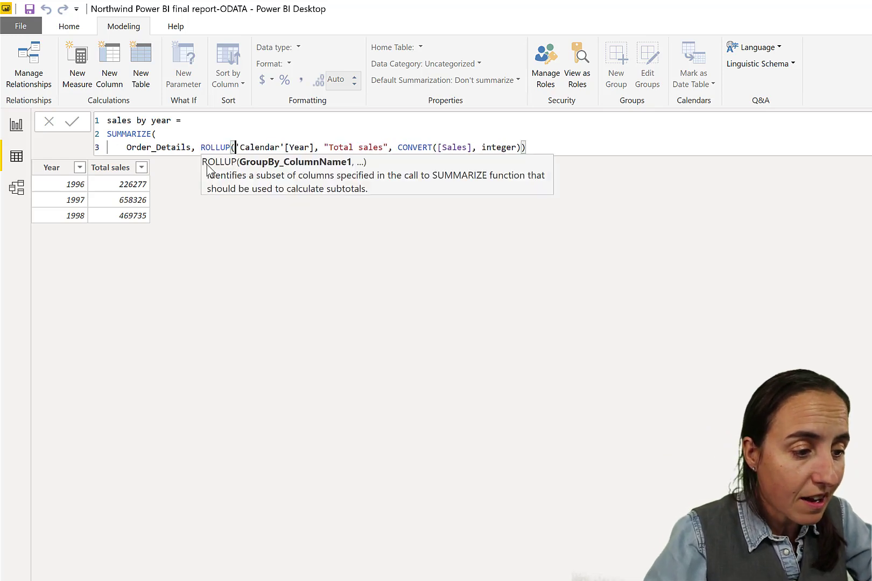
key(Right)
key(Right)
key(Right)
key(Right)
key(Right)
key(Right)
key(Right)
key(Right)
key(Right)
key(Right)
key(Right)
key(Right)
key(Right)
key(Right)
key(Right)
key(Right)
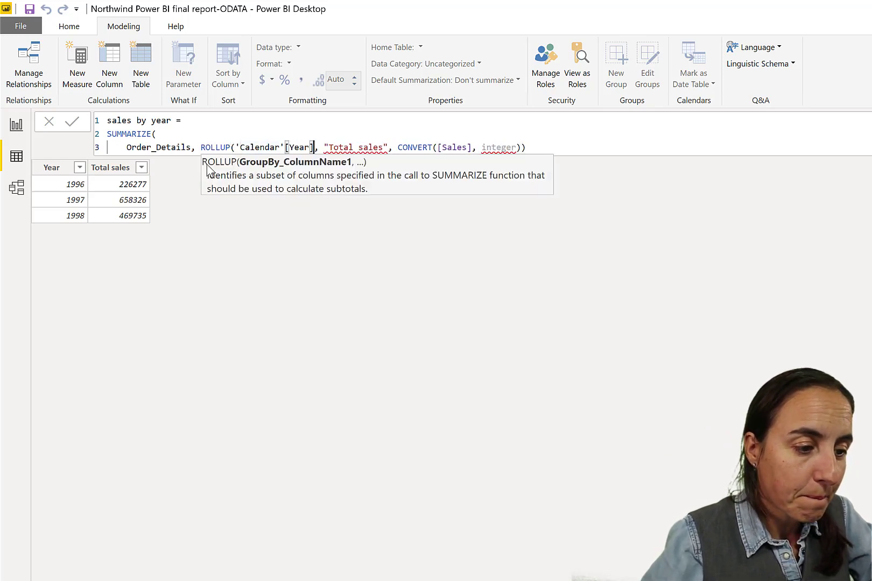
key(Right)
key(Left)
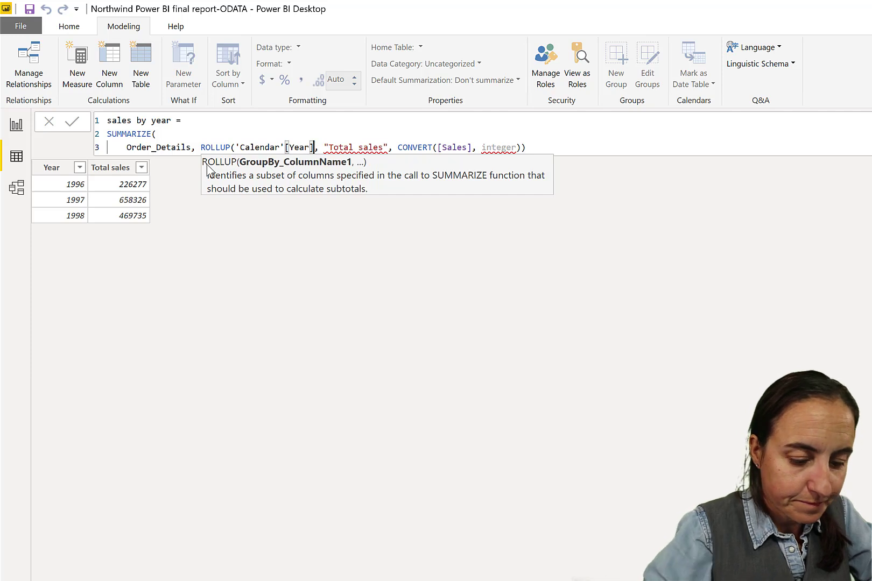
text())
key(Return)
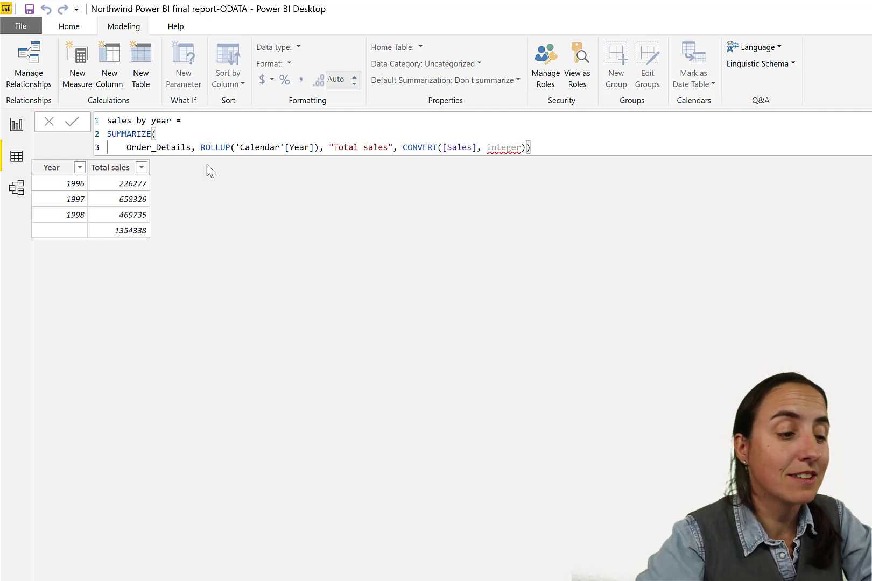
click(315, 147)
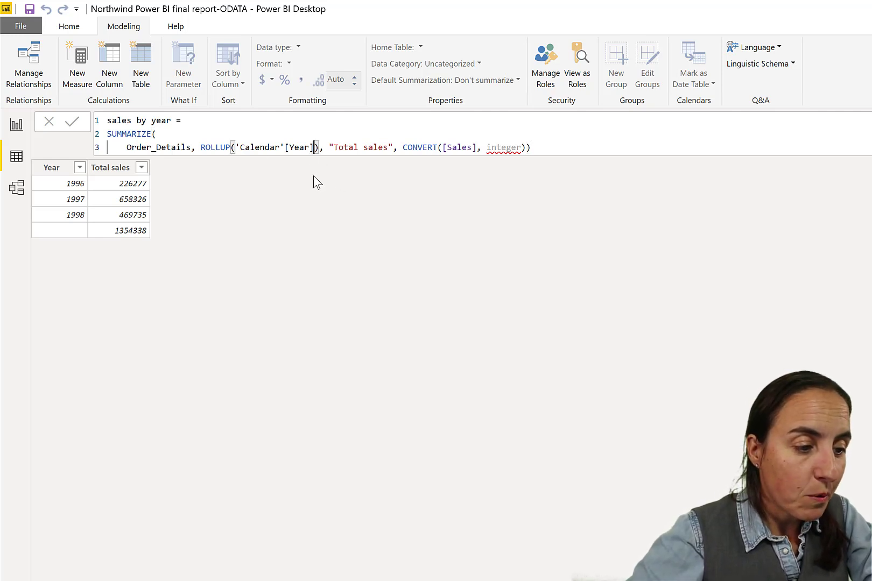
Add Categories[CategoryName] inside ROLLUP to show per-category yearly sales with subtotals.
text(, )
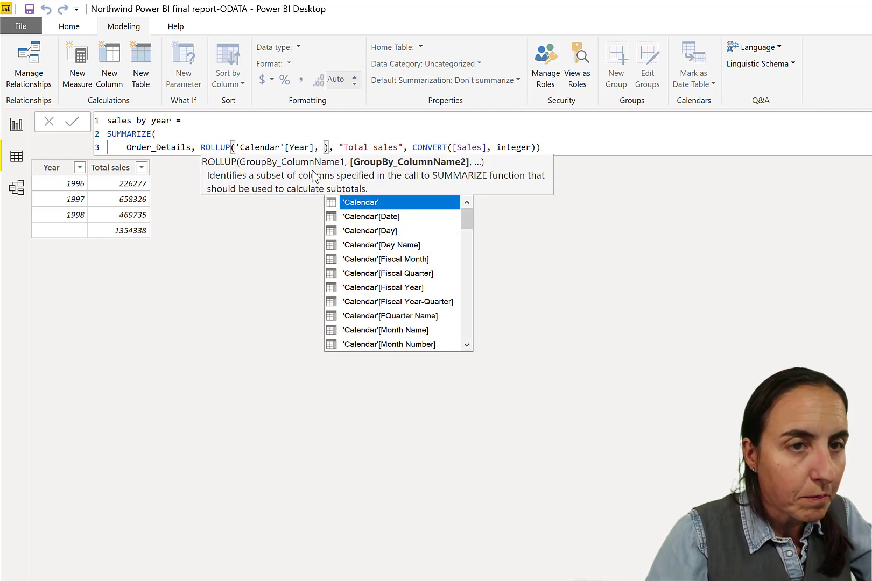
text(cat)
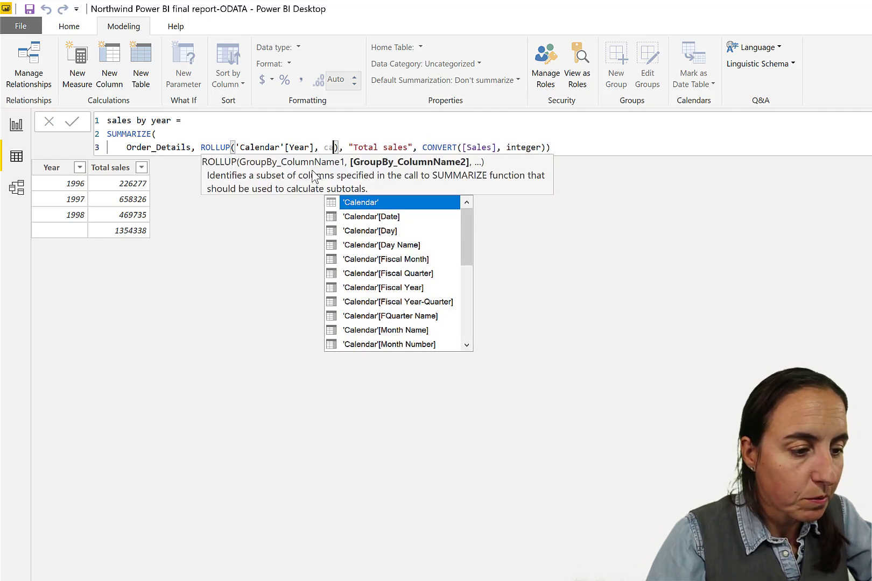
key(Down)
key(Down)
key(Tab)
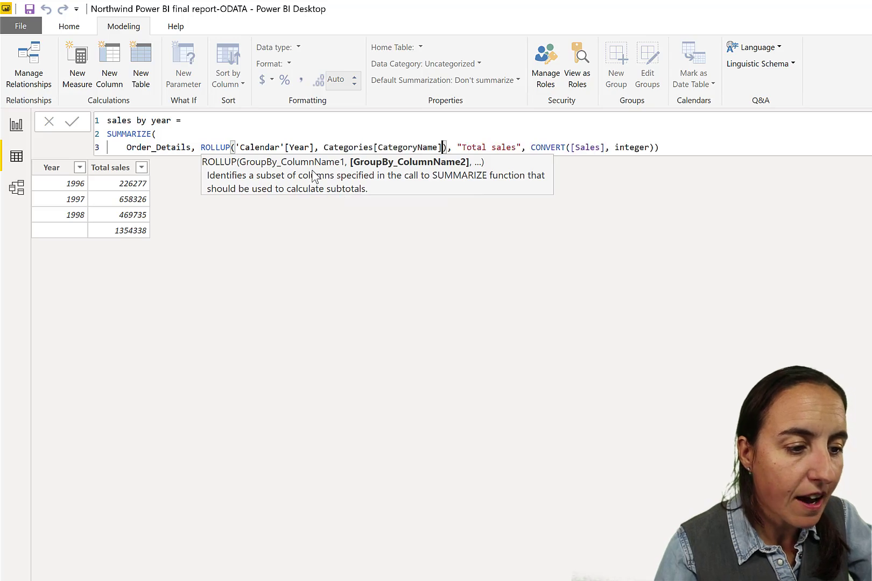
key(Right)
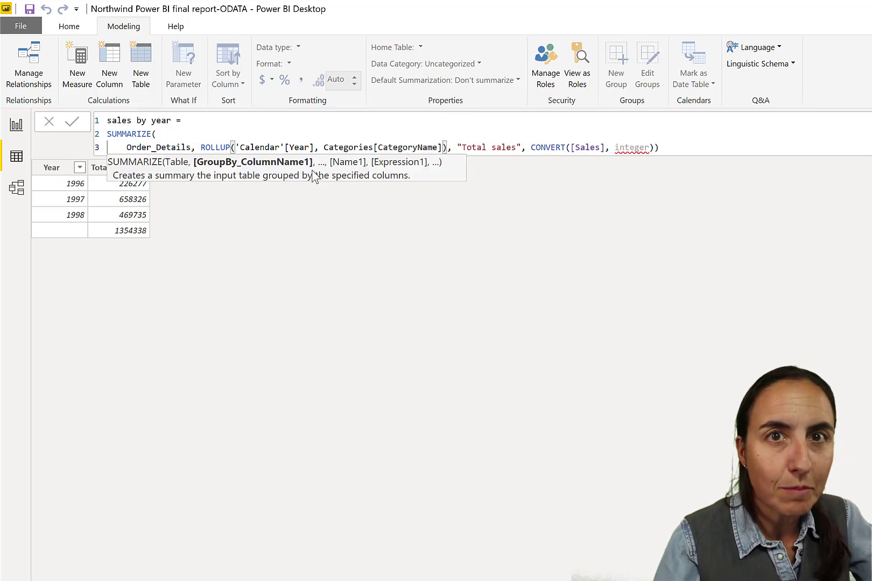
key(Return)
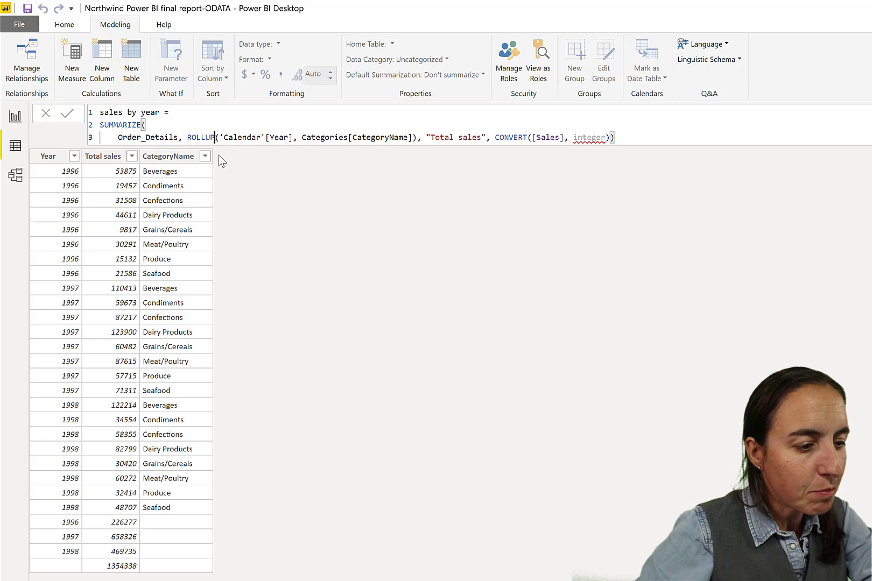
Change ROLLUP to ROLLUPGROUP and recalculate the table.
text(G)
key(Tab)
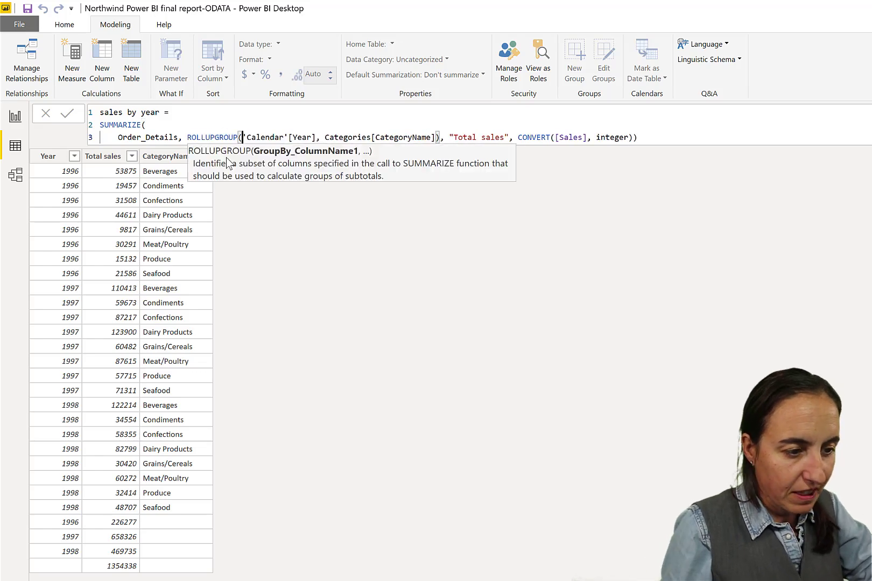
key(Return)
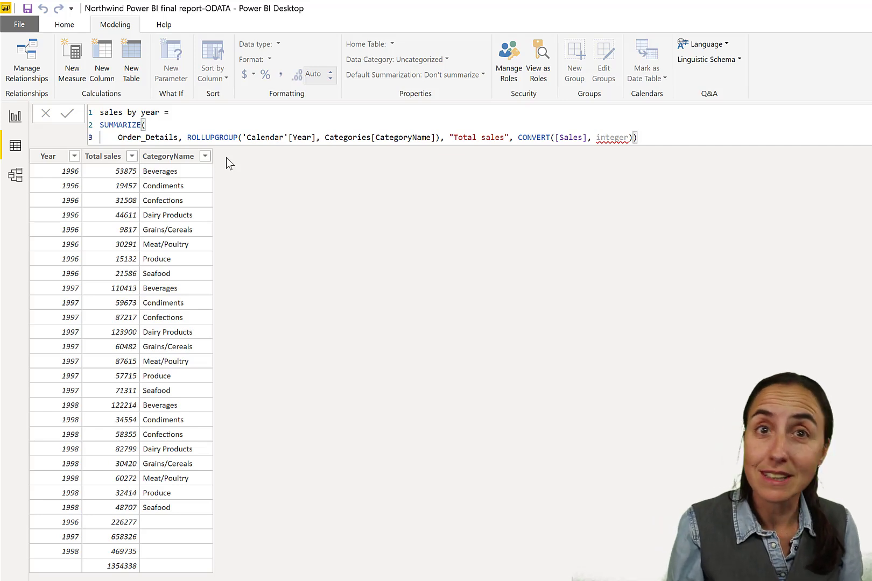
Nest ROLLUPGROUP(Year, CategoryName) inside ROLLUP so only the 1354338 grand total remains.
click(185, 138)
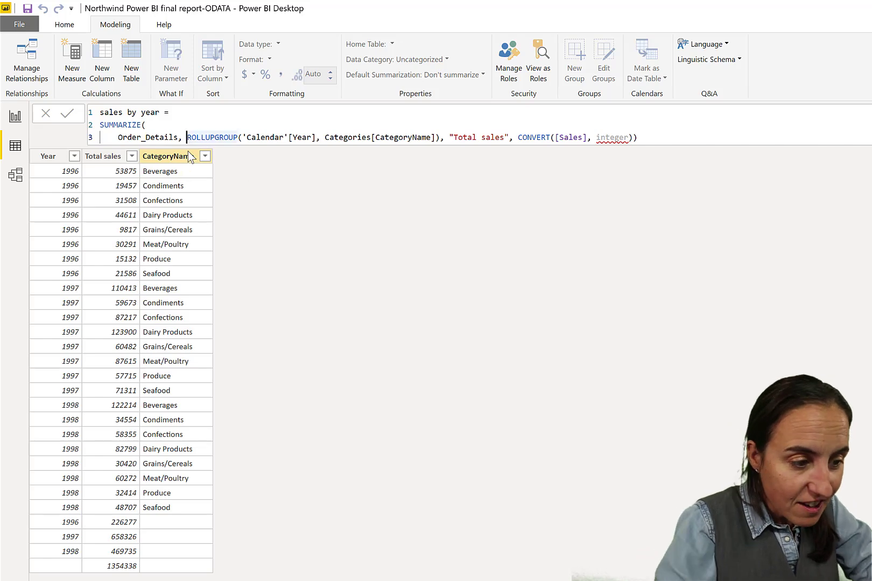
text(ROLLUP()
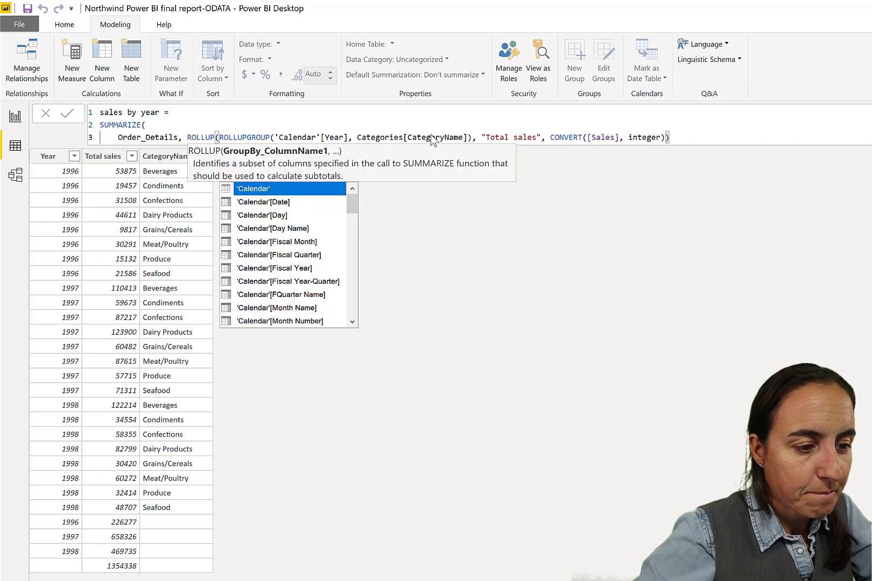
click(470, 142)
text())
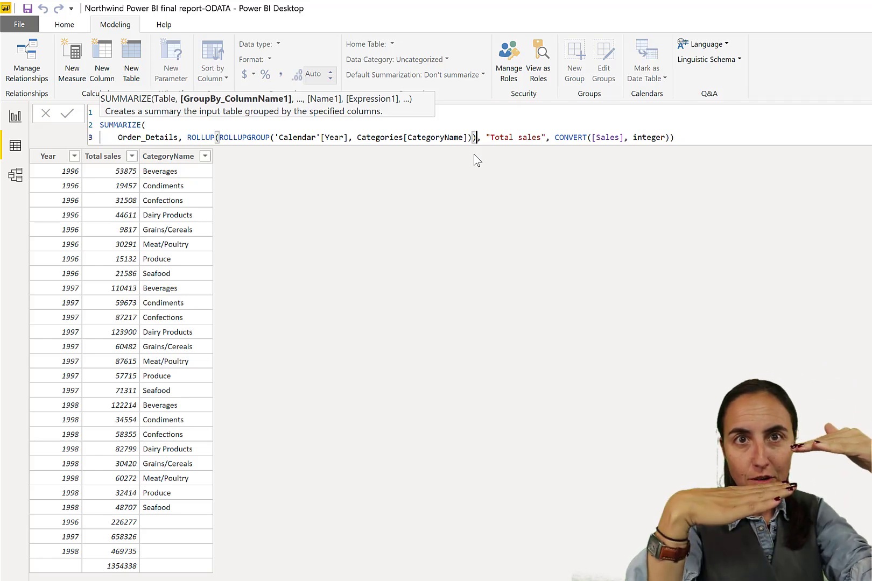
key(Return)
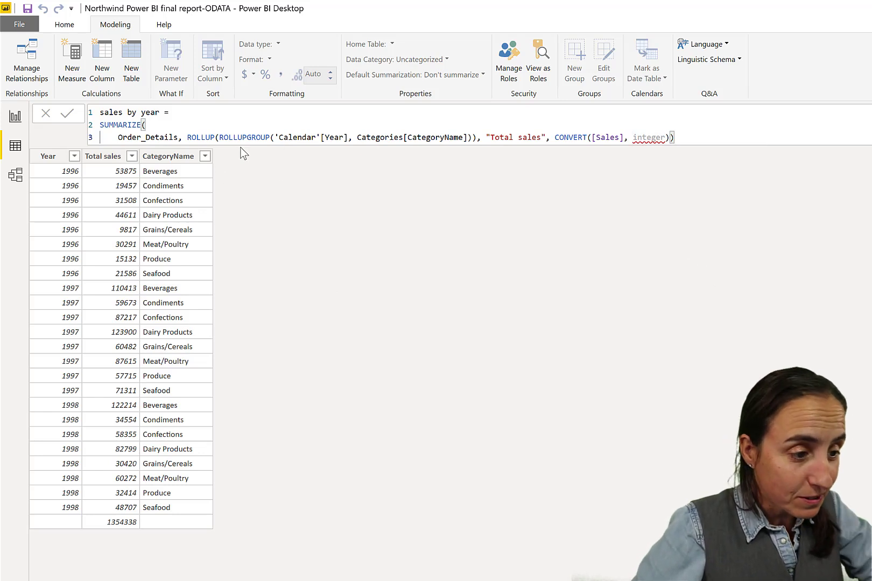
Reformat the formula so ROLLUP and the Total sales argument each sit on their own line.
click(189, 137)
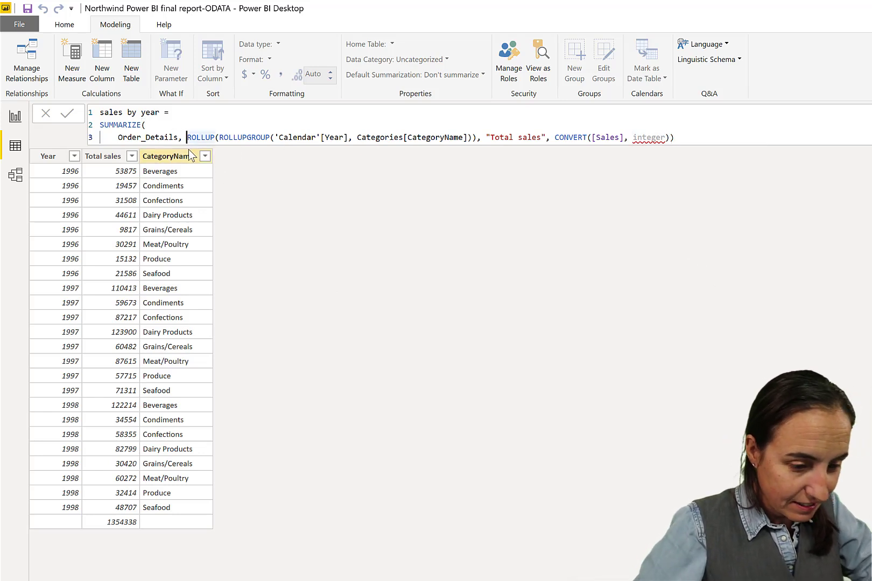
key(shift+Return)
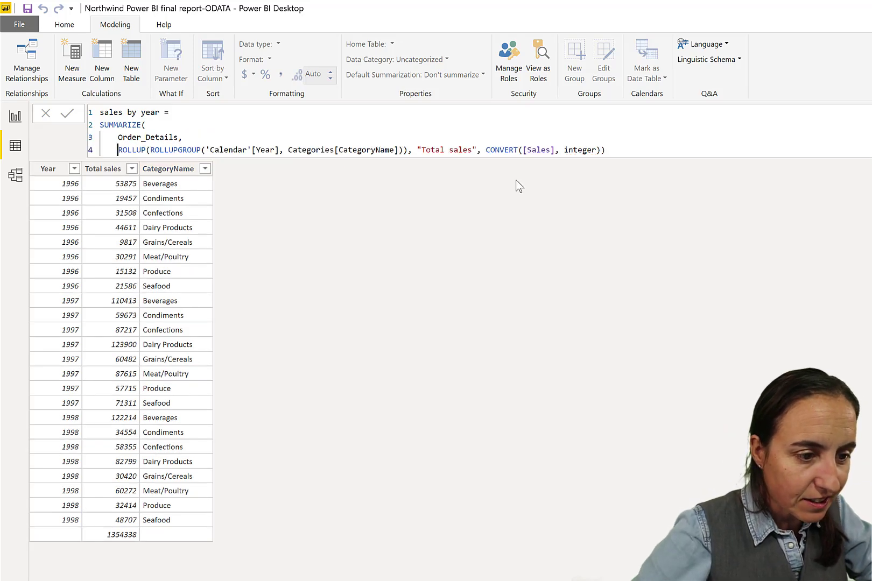
click(417, 150)
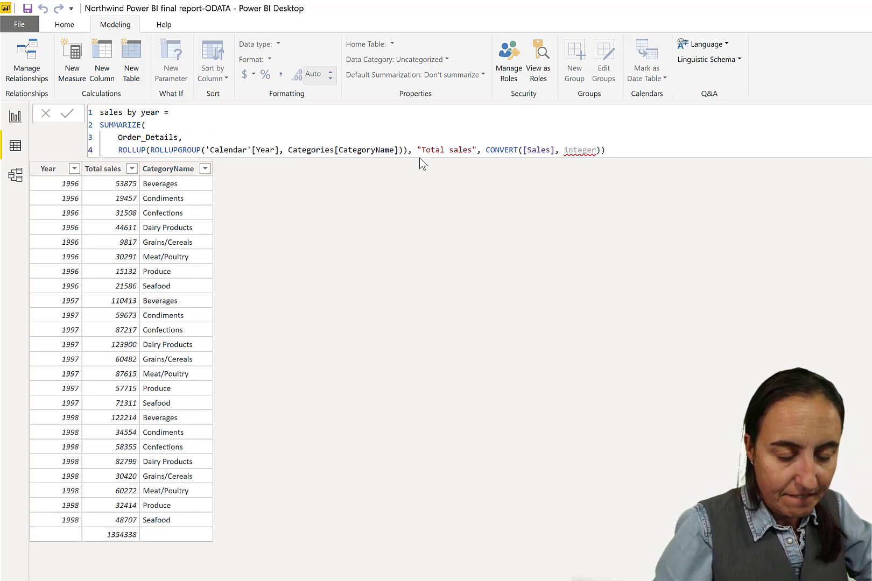
key(shift+Return)
click(300, 164)
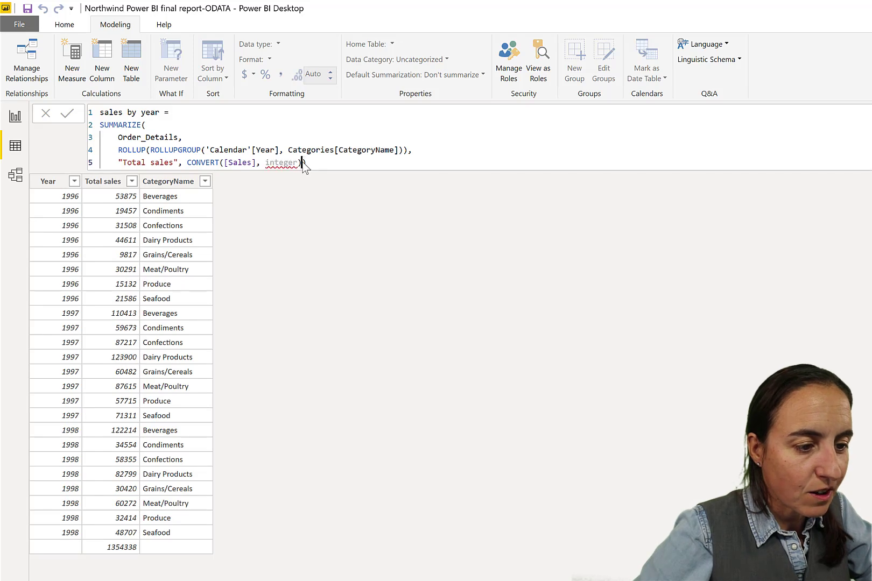
key(shift+Return)
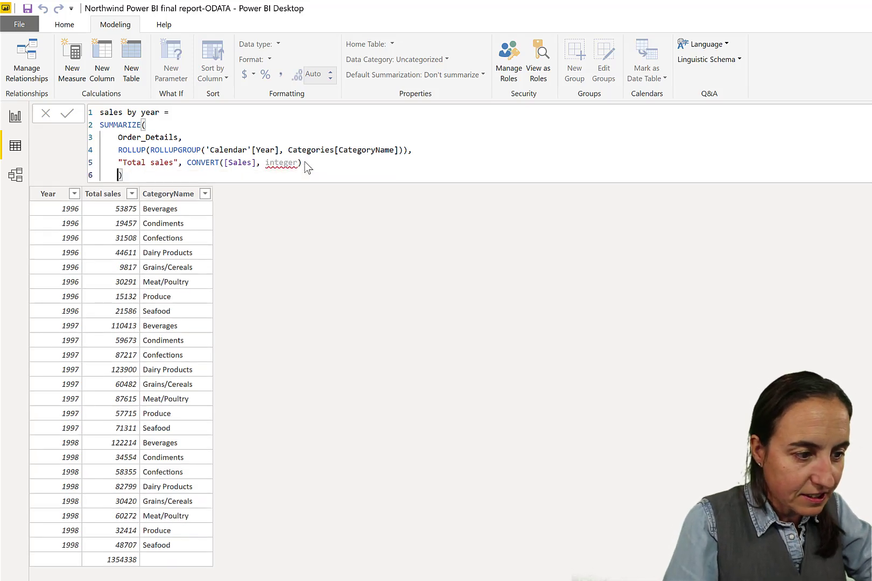
key(BackSpace)
key(BackSpace)
Add a "subtotal? year" column computed as ISSUBTOTAL('Calendar'[Year]).
text(,)
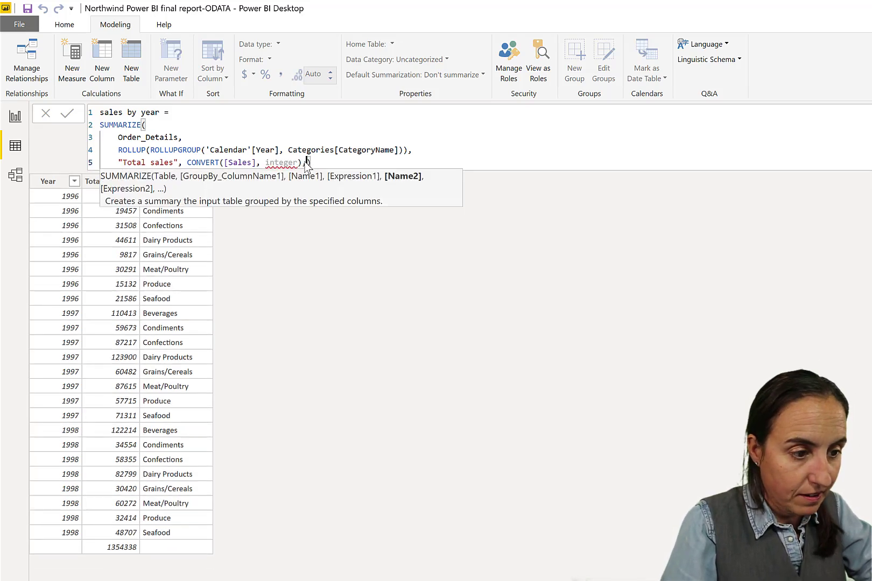
key(shift+Return)
text("su)
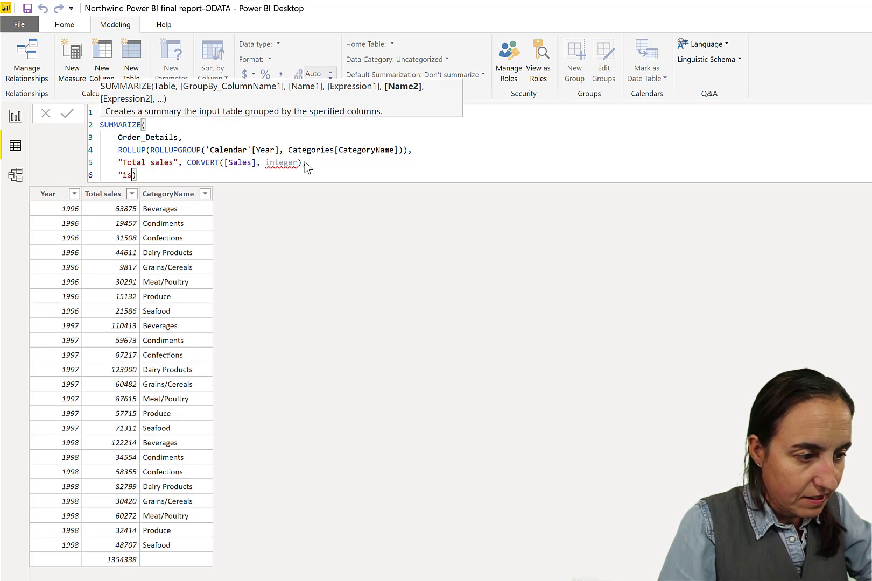
key(BackSpace)
key(BackSpace)
text(subtotal?)
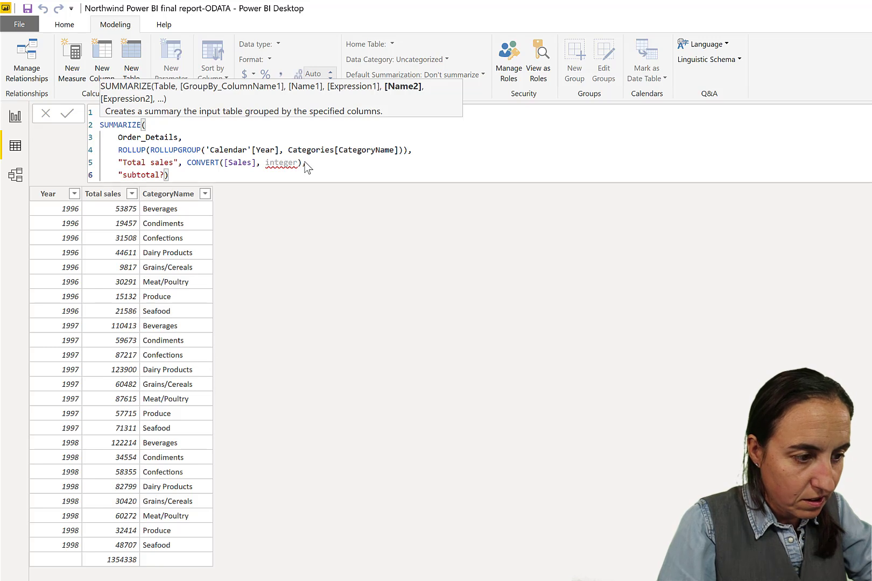
text( year" , )
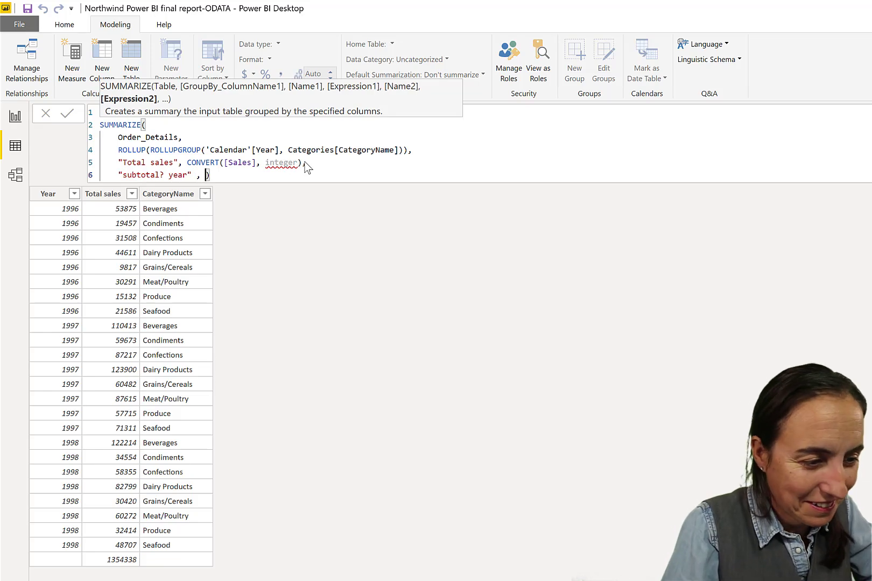
text(iss)
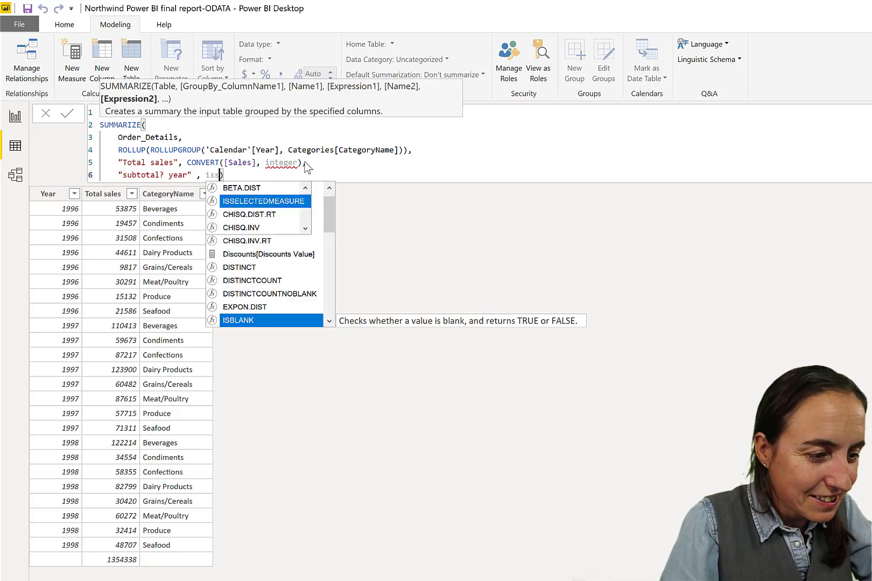
key(Tab)
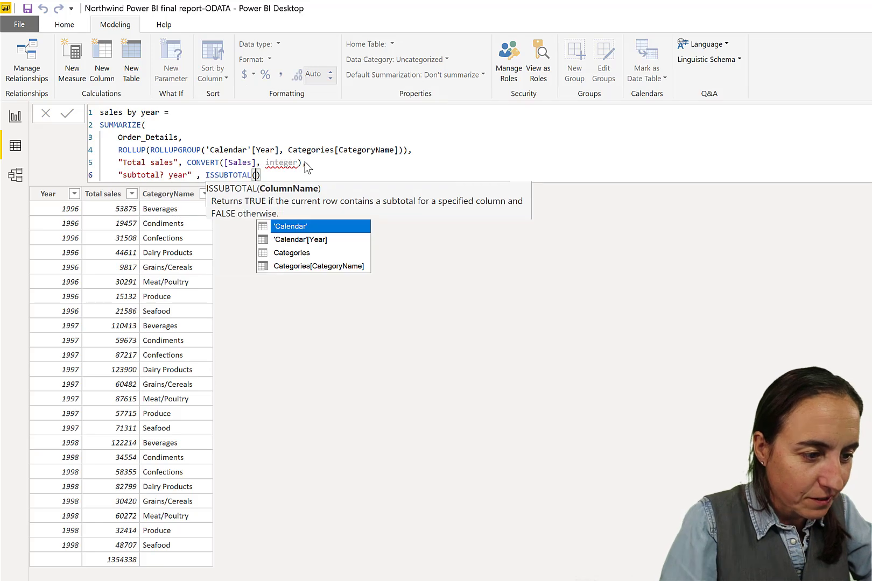
key(Down)
key(Tab)
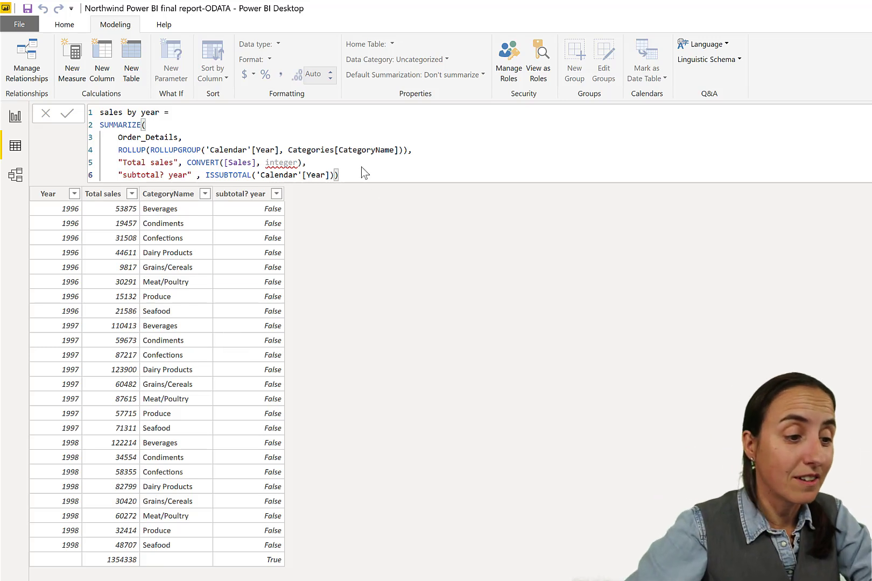
click(334, 175)
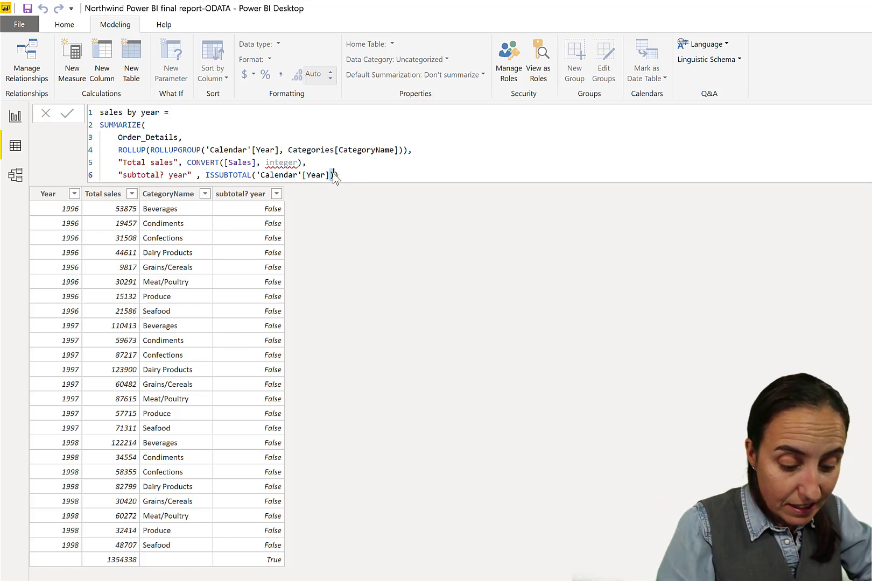
Remove a closing parenthesis on line 6 and add a comma before the final parenthesis.
key(BackSpace)
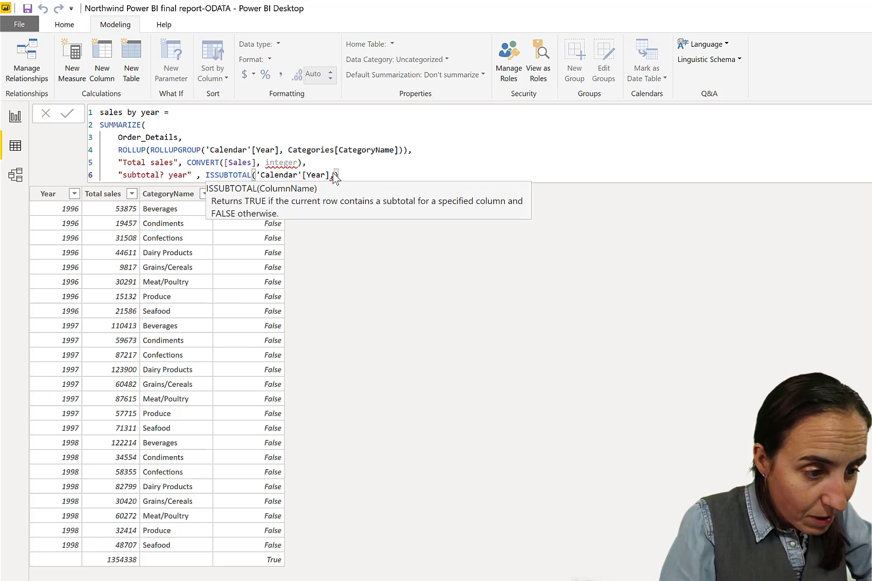
key(End)
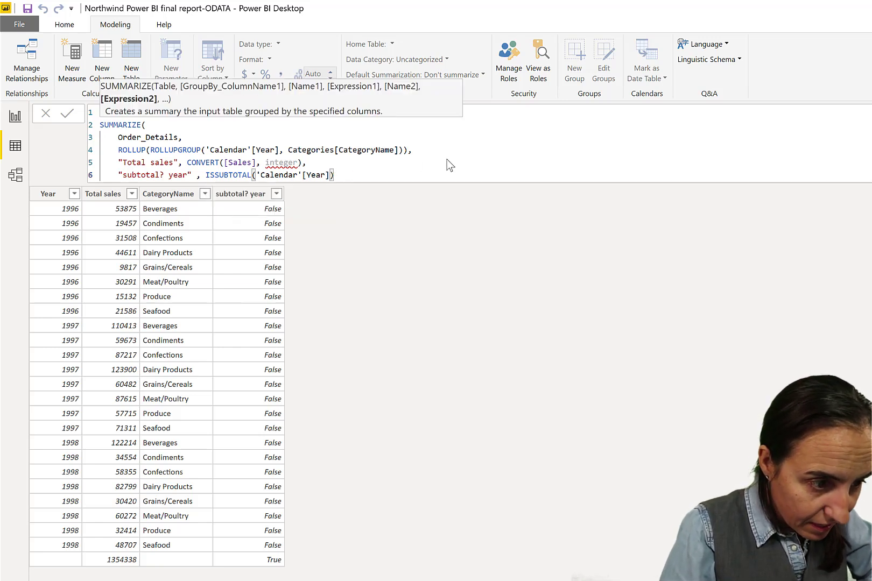
key(Left)
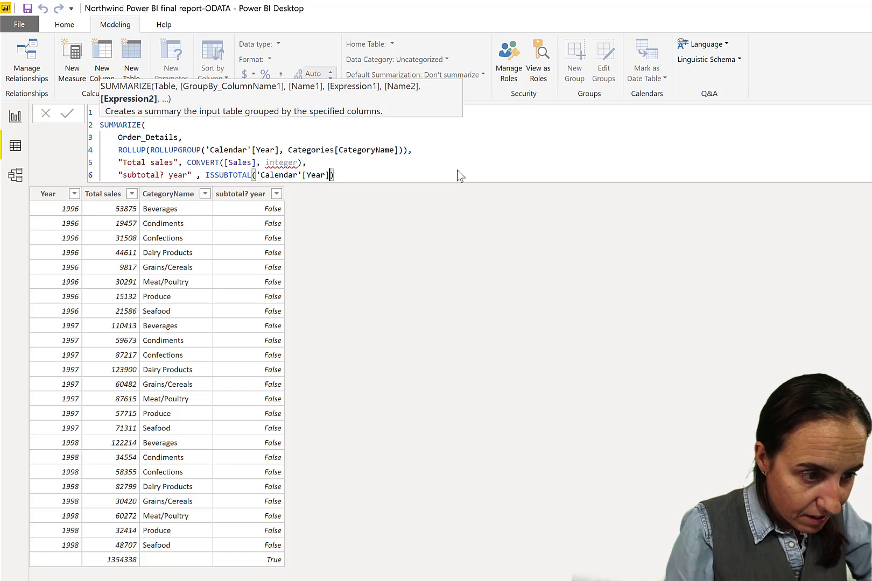
text(,)
On a new line, add the "subtotal category" column as ISSUBTOTAL(Categories[CategoryName]).
key(shift+Return)
text(")
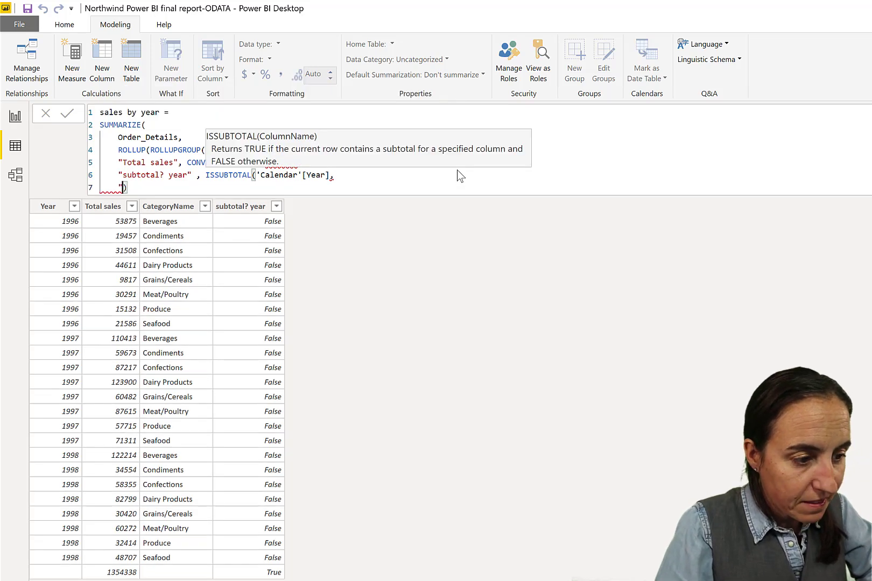
text(subtotal )
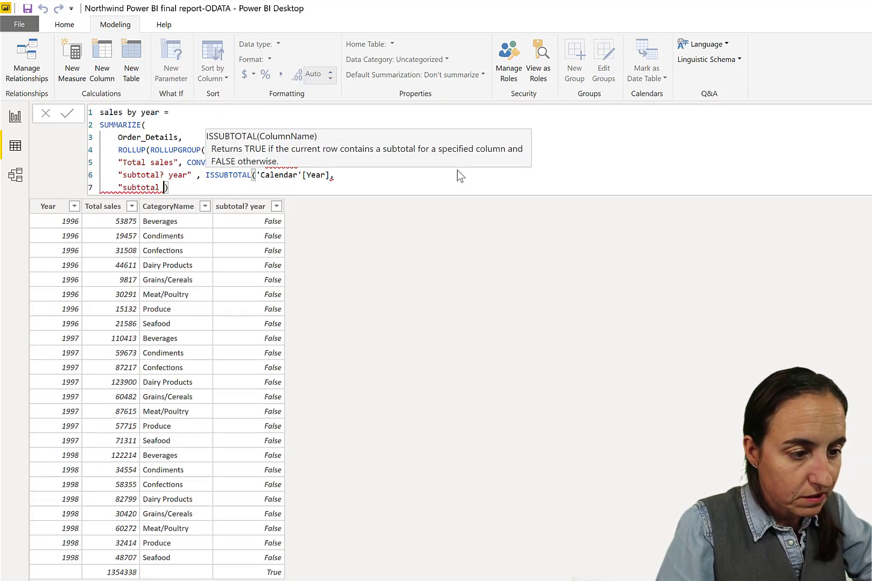
text(cat)
key(BackSpace)
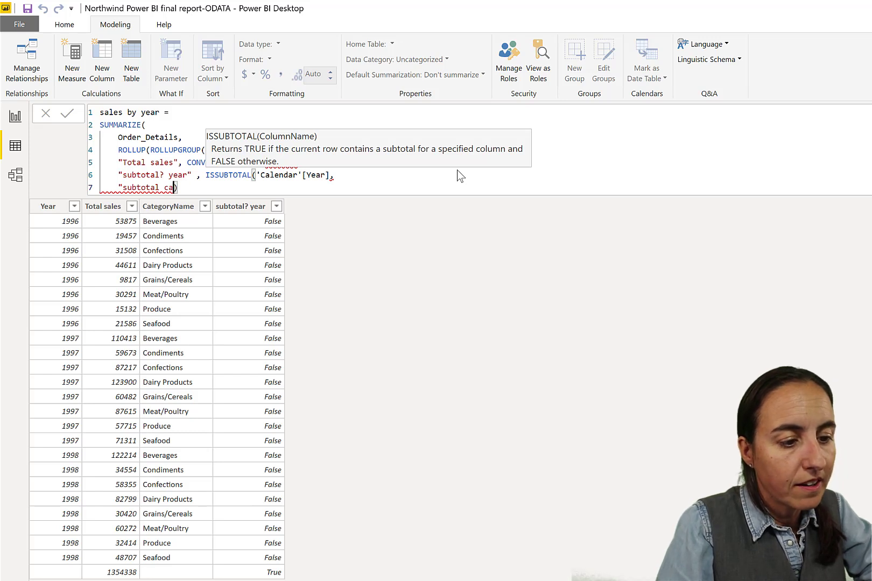
text(te)
key(BackSpace)
key(BackSpace)
text(te)
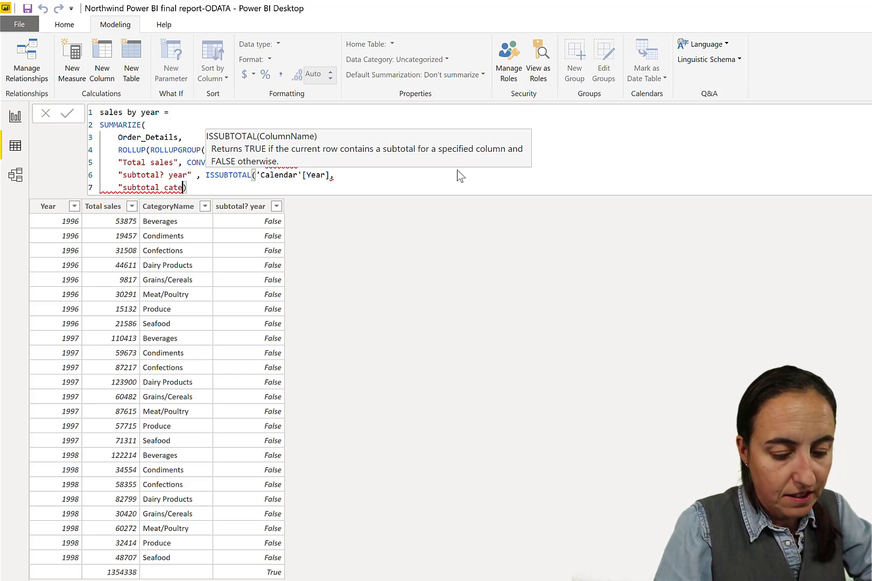
text(gory",)
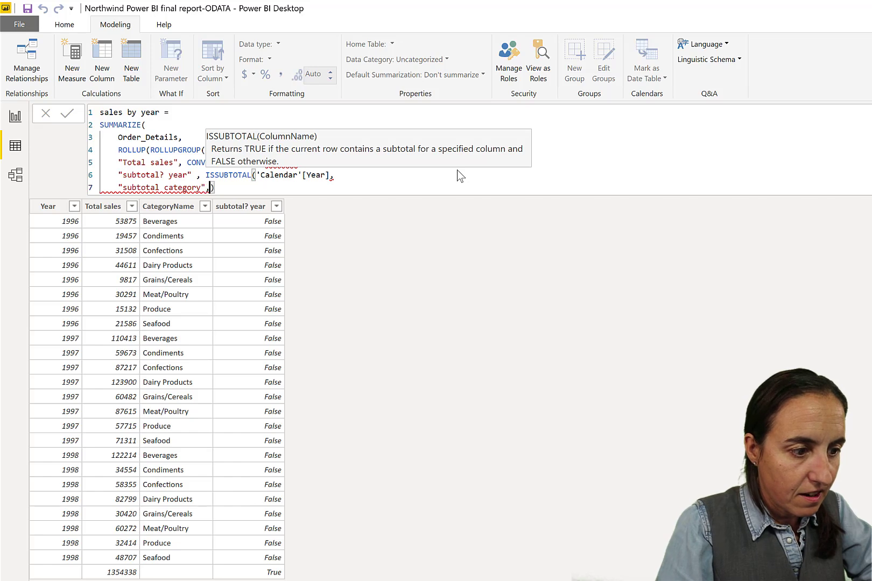
text( issu)
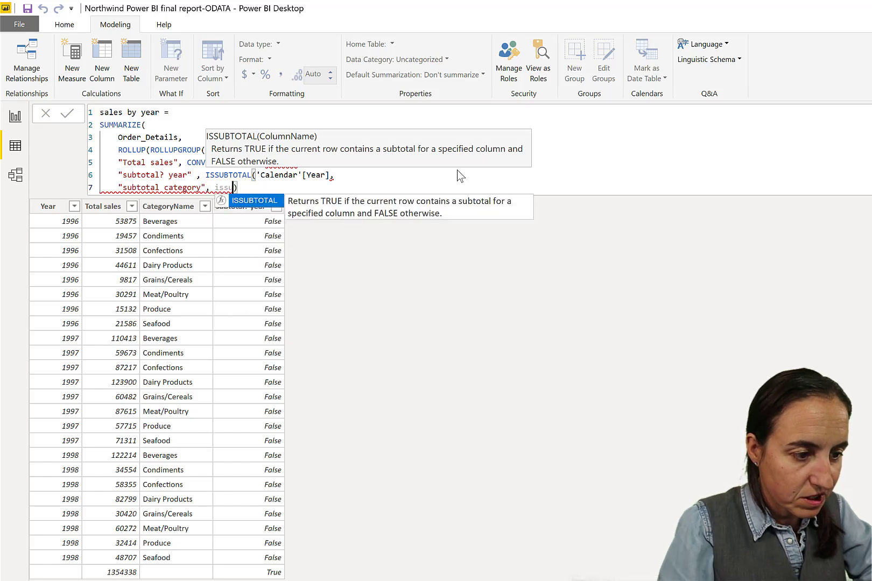
key(Tab)
key(Down)
key(Down)
key(Down)
key(Tab)
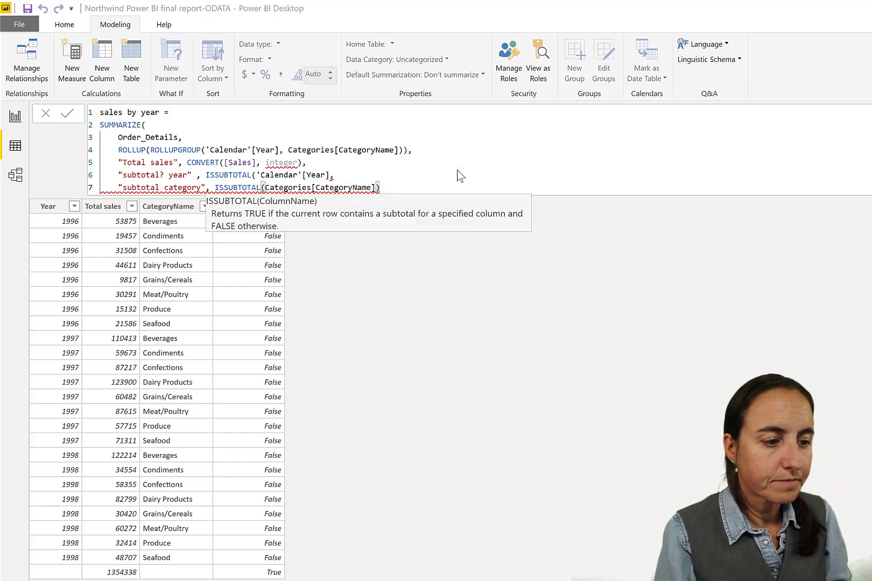
Fix the misplaced closing parentheses after [Year] and on line 7 so the formula applies.
key(Return)
text())
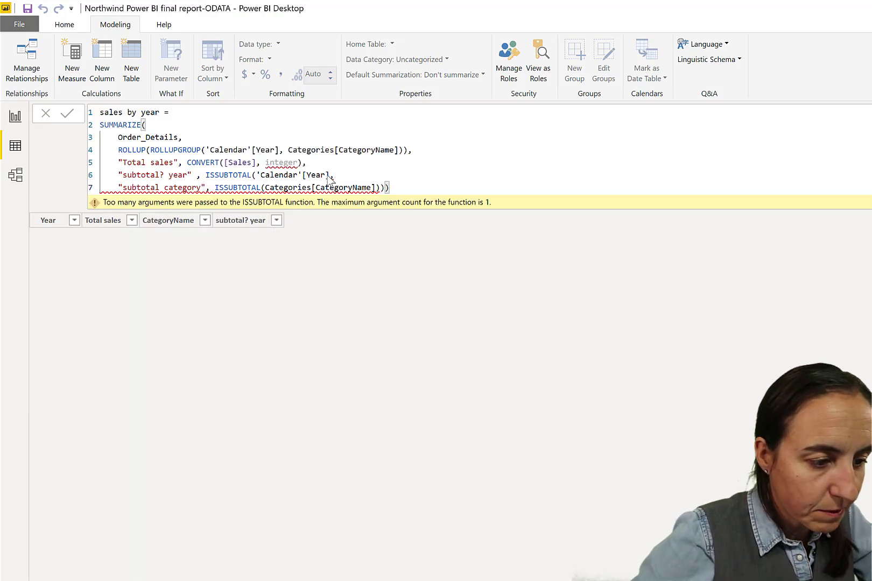
key(Up)
key(Up)
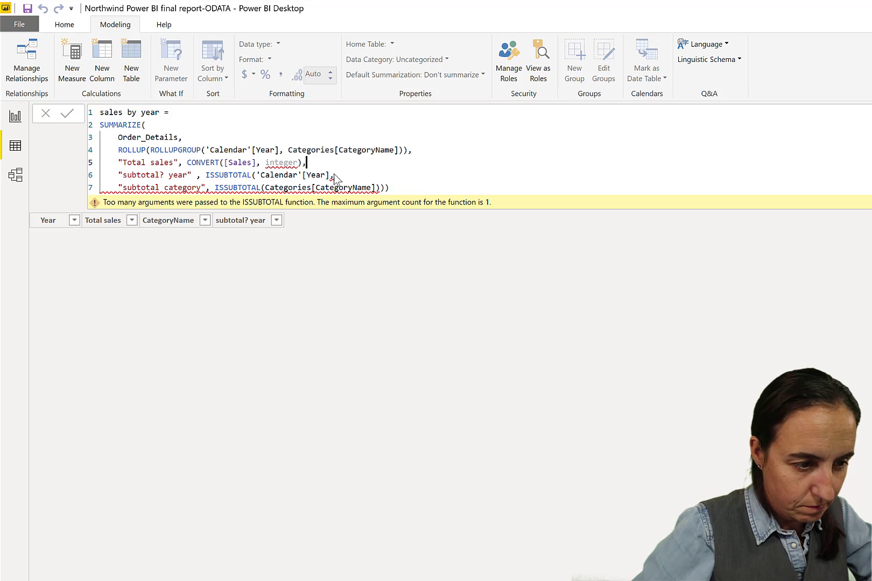
click(332, 174)
text())
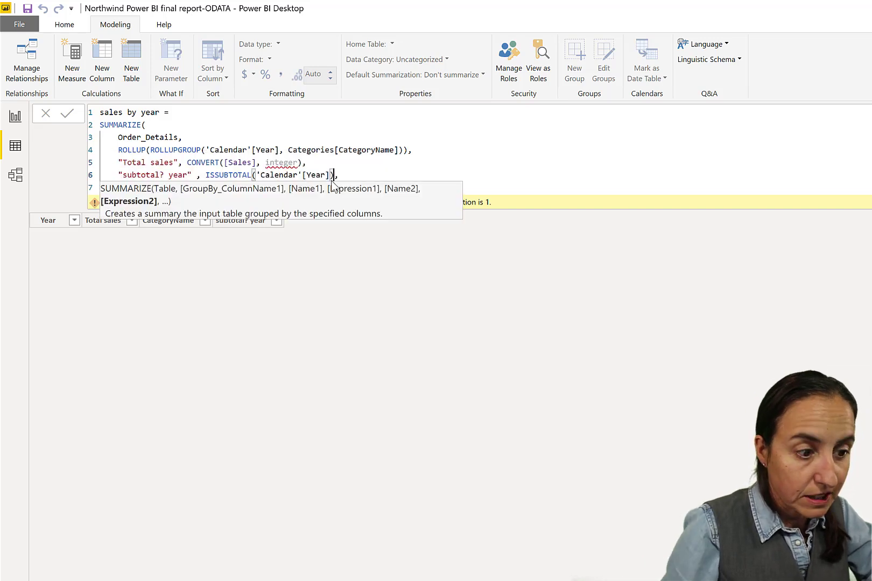
key(End)
key(Return)
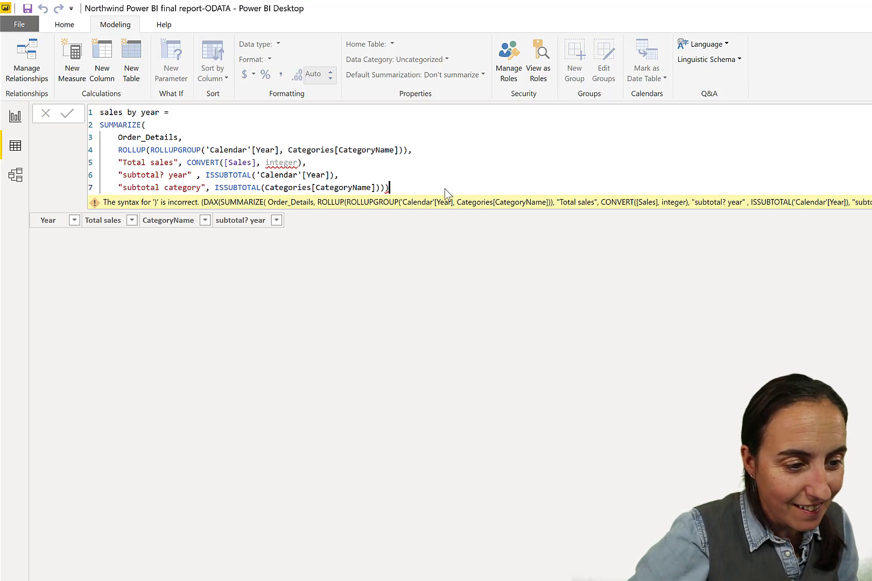
key(BackSpace)
key(Return)
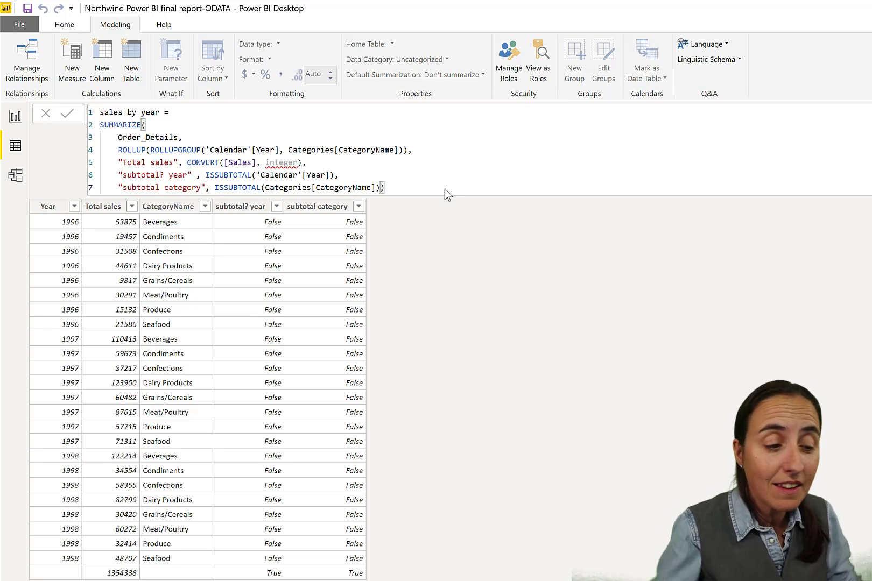
Remove ROLLUPGROUP and its extra parentheses, leaving ROLLUP('Calendar'[Year], Categories[CategoryName]), and apply.
double_click(164, 150)
key(BackSpace)
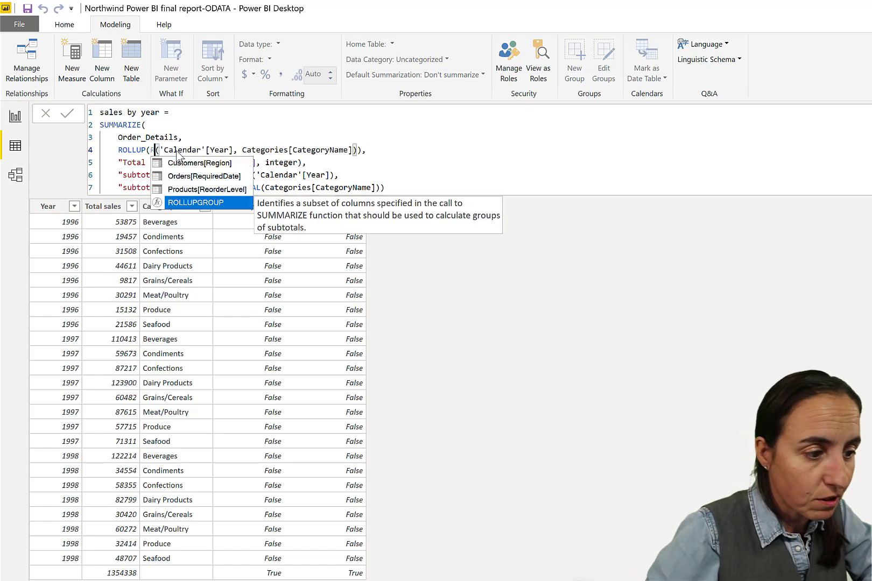
key(Escape)
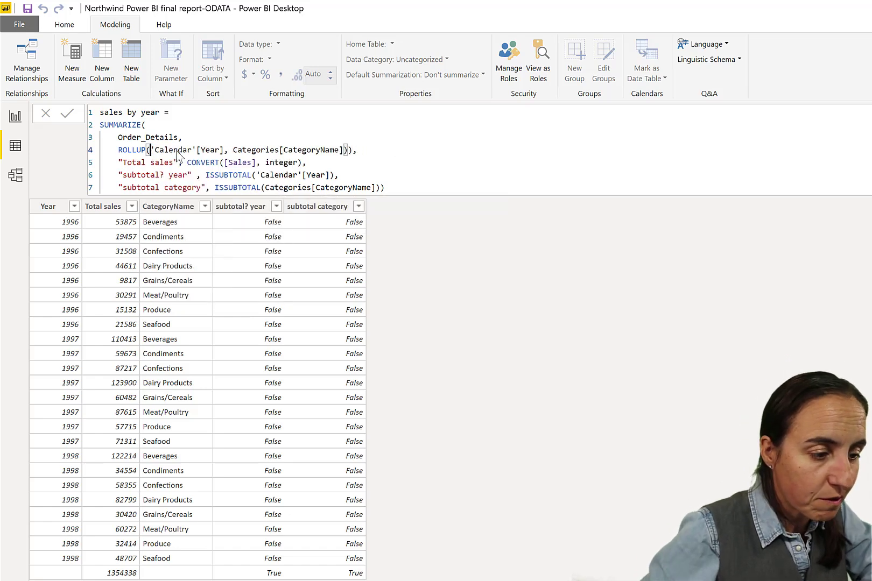
click(351, 151)
key(BackSpace)
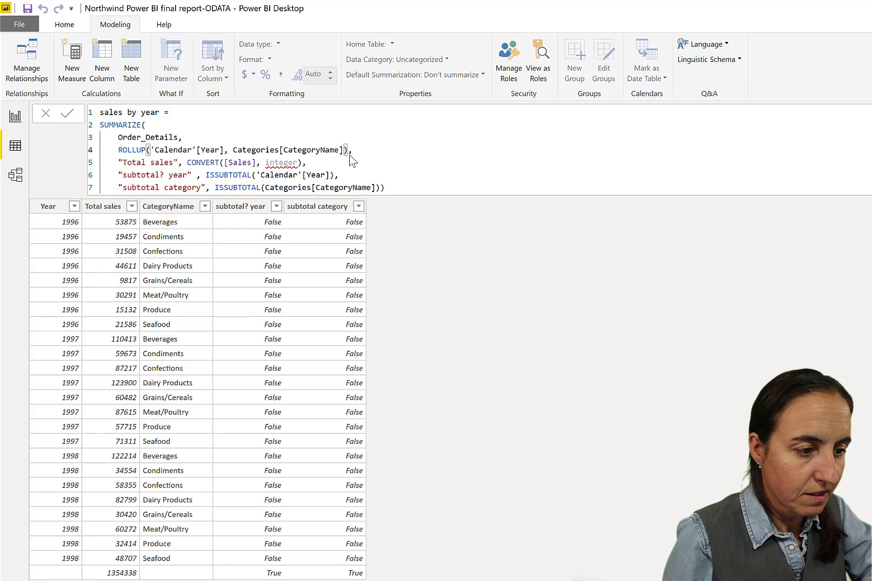
key(Return)
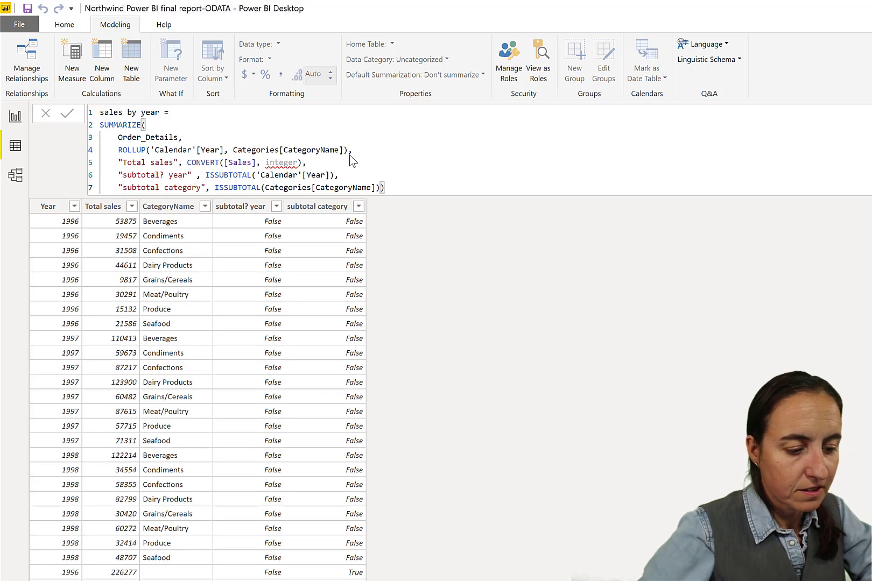